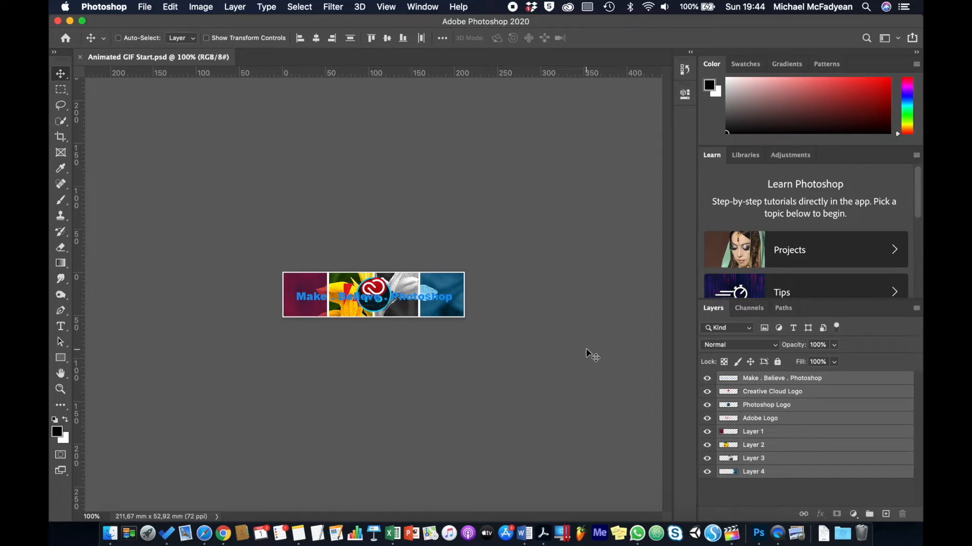
# Step: Hide all layers and reveal the four image layers one at a time, from Layer 4 up to Layer 1
pyautogui.press('super+plus')
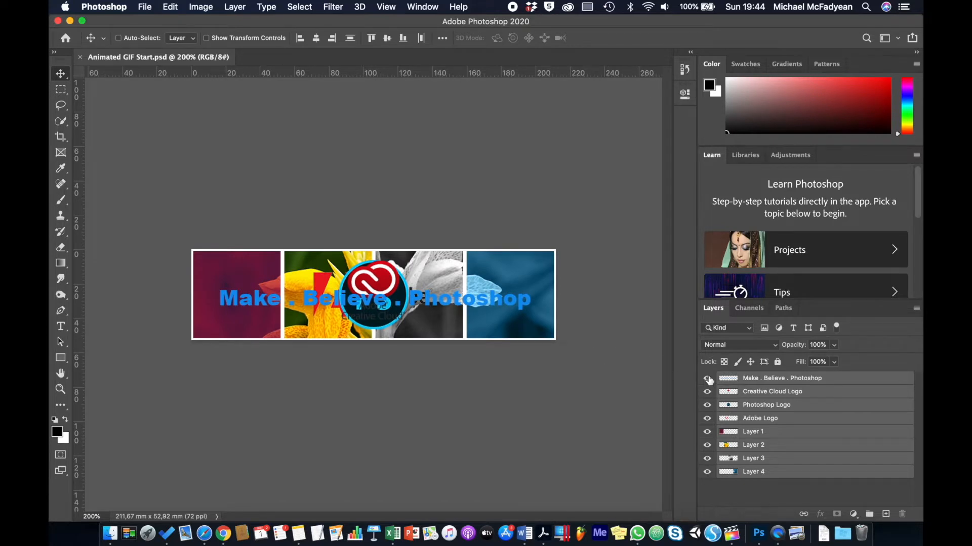
pyautogui.moveTo(707, 378); pyautogui.dragTo(712, 475)
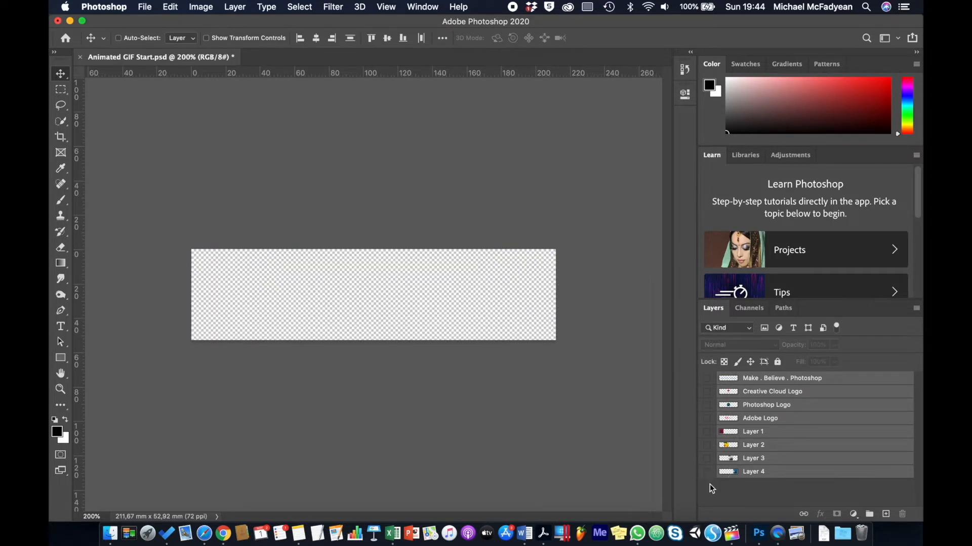
pyautogui.click(707, 472)
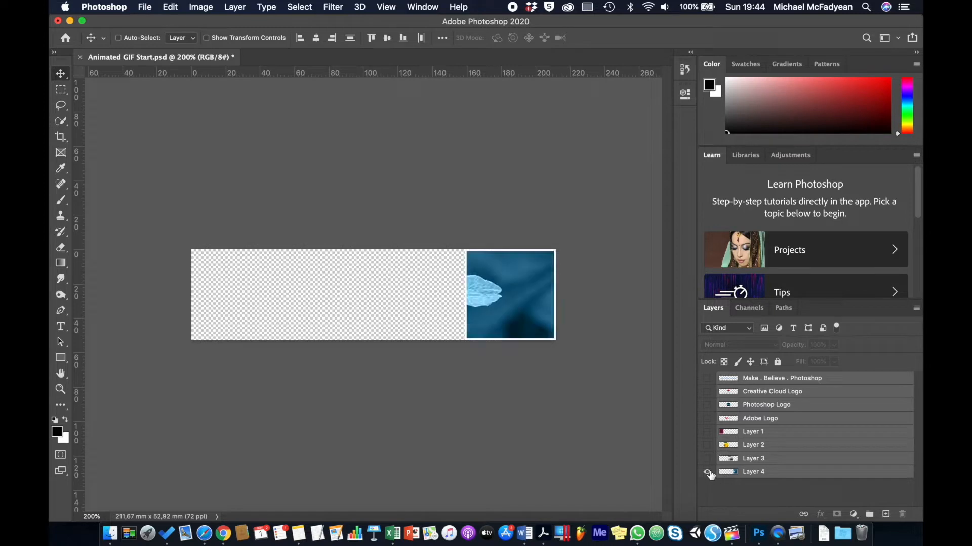
pyautogui.click(707, 459)
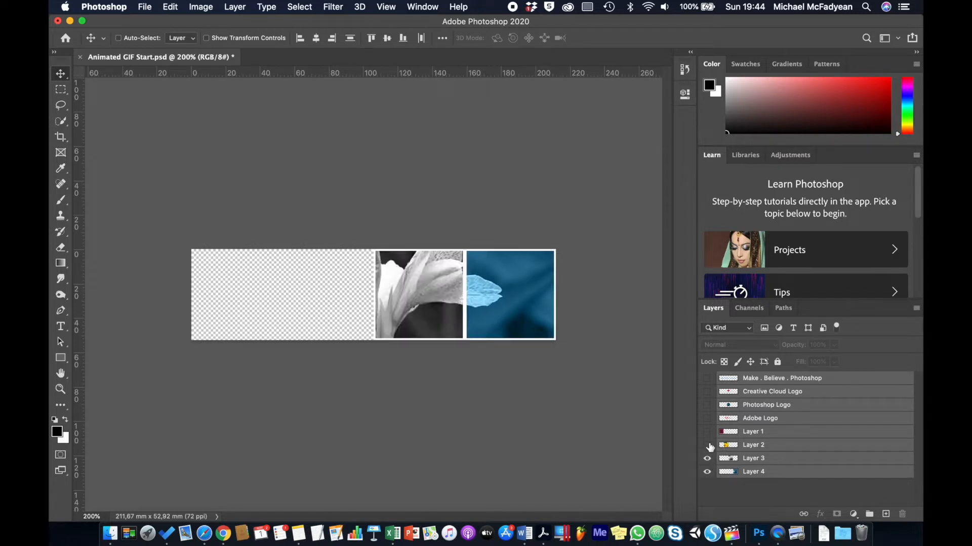
pyautogui.click(707, 446)
pyautogui.click(707, 432)
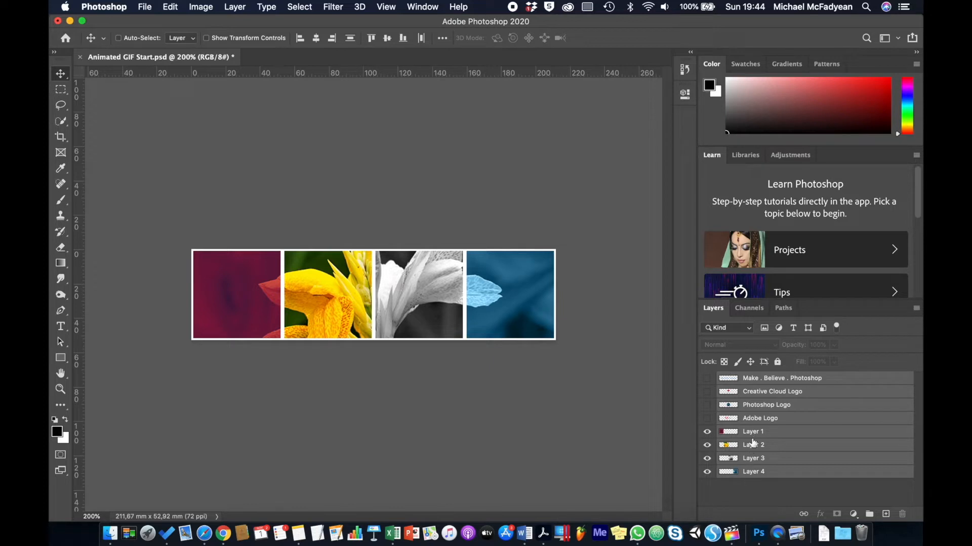
# Step: Examine the Adobe, Photoshop and Creative Cloud logo layers and the Make . Believe . Photoshop layer separately, and restore every layer's visibility
pyautogui.click(707, 418)
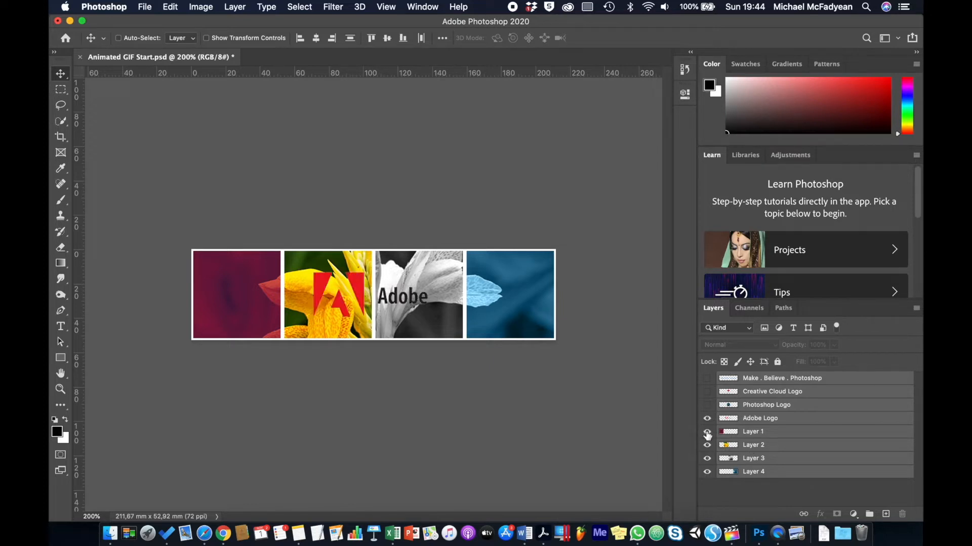
pyautogui.click(707, 436)
pyautogui.moveTo(707, 441); pyautogui.dragTo(707, 485)
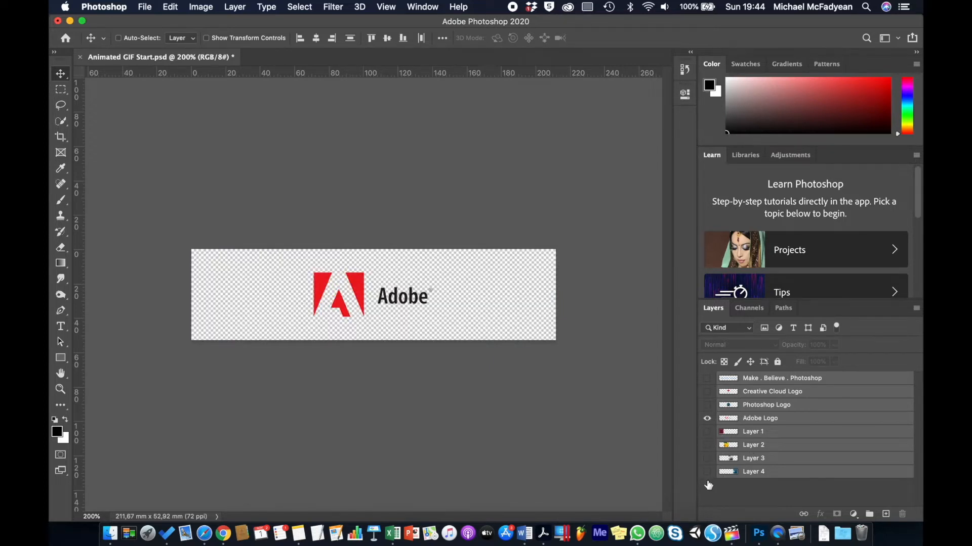
pyautogui.click(708, 405)
pyautogui.click(707, 419)
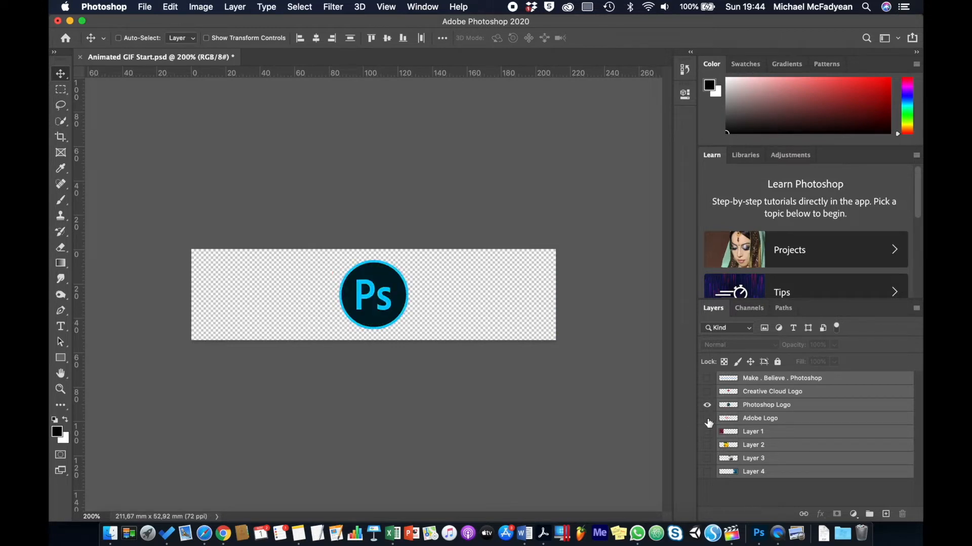
pyautogui.click(708, 392)
pyautogui.click(708, 405)
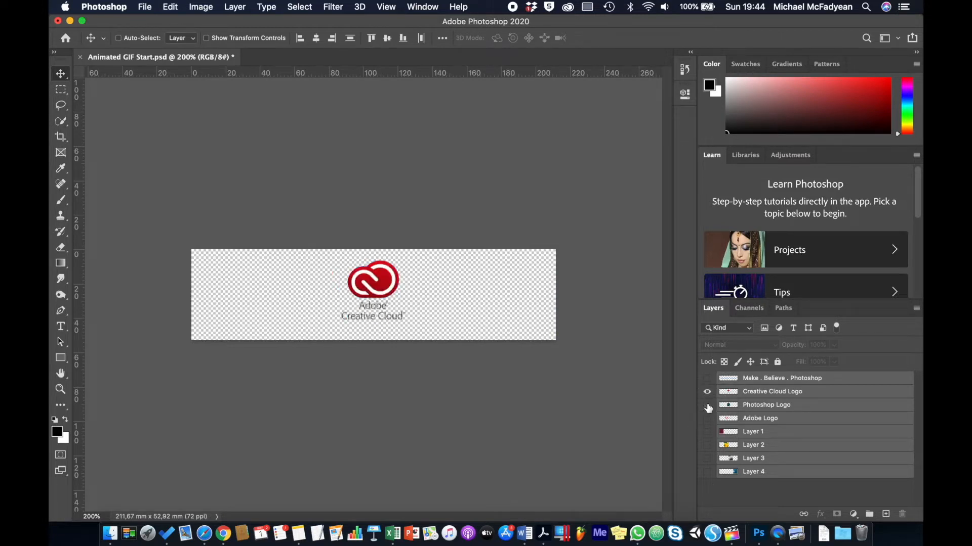
pyautogui.click(708, 379)
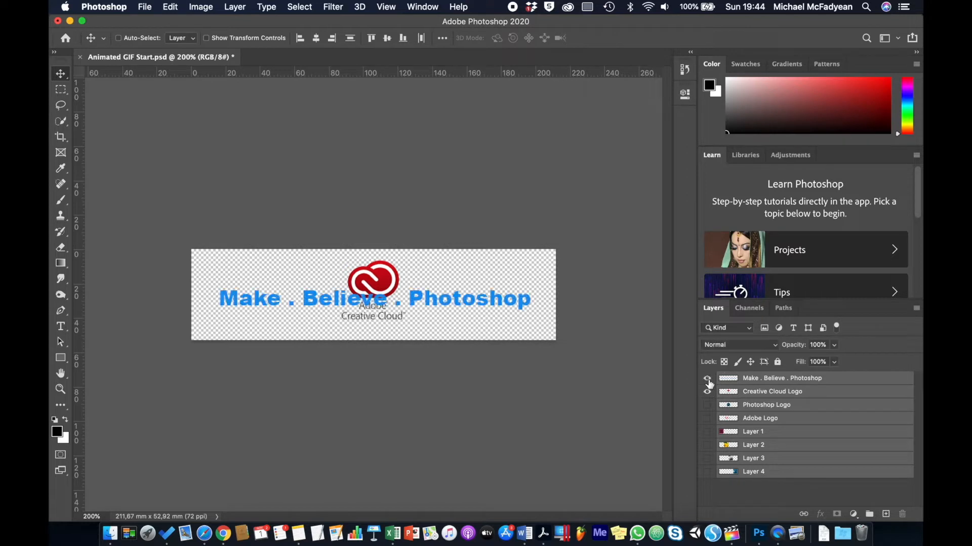
pyautogui.click(707, 392)
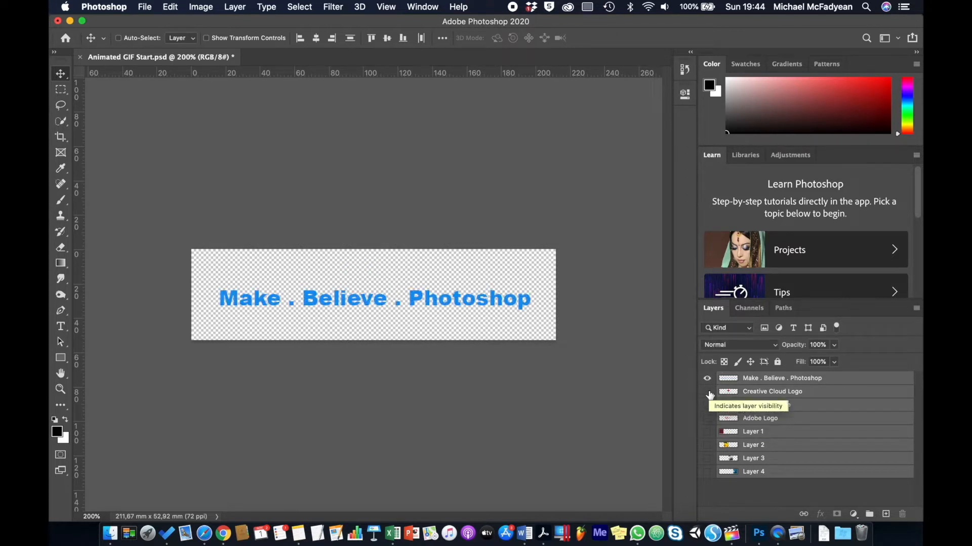
pyautogui.moveTo(708, 392); pyautogui.dragTo(715, 484)
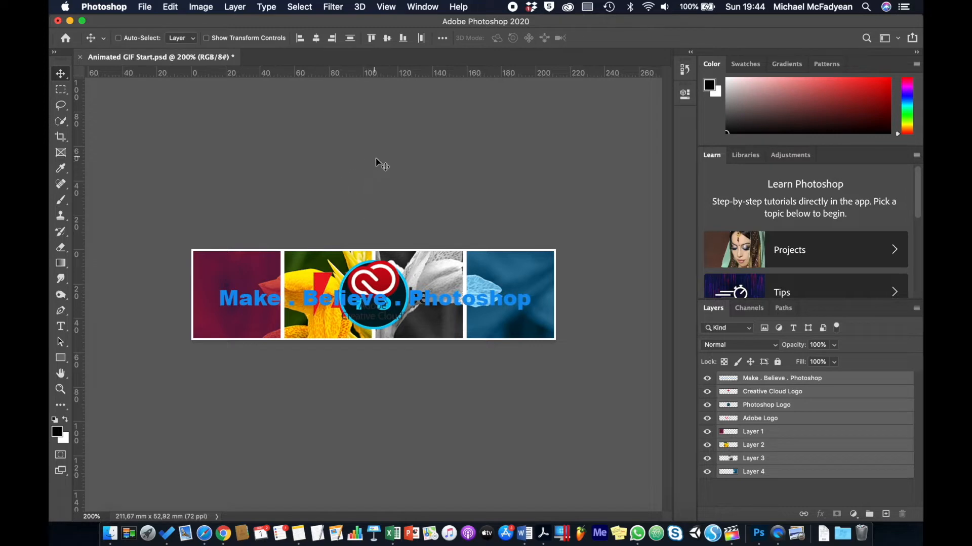
# Step: Show the Timeline and create a frame animation in it
pyautogui.click(422, 7)
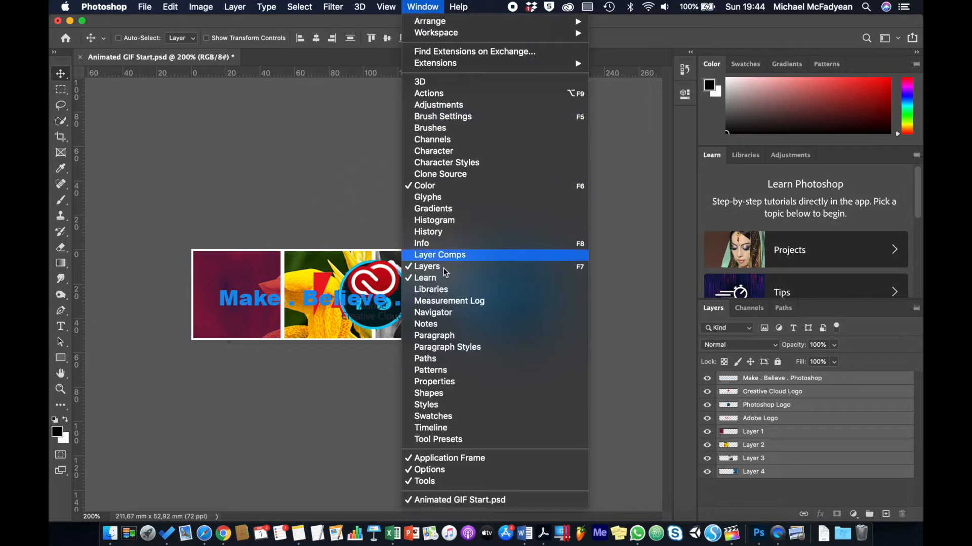
pyautogui.click(447, 429)
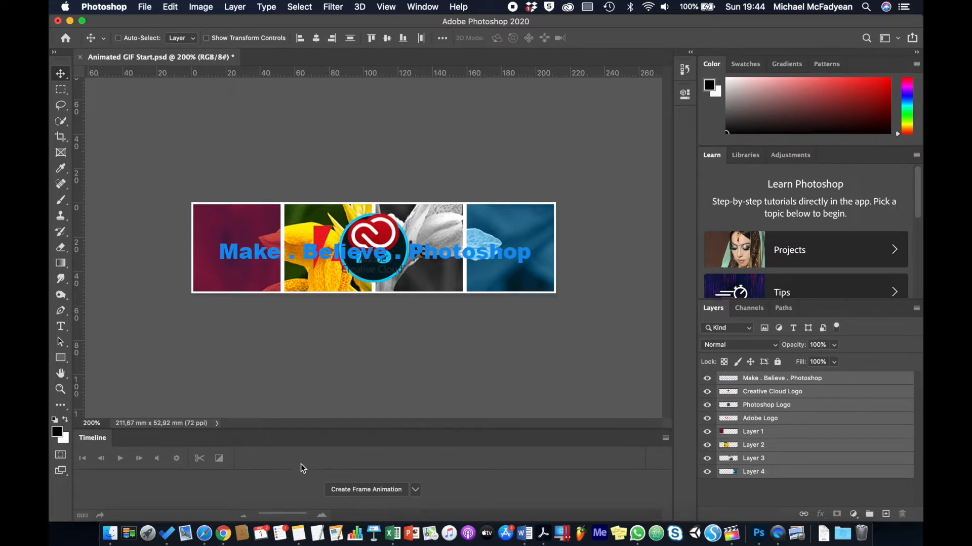
pyautogui.click(415, 490)
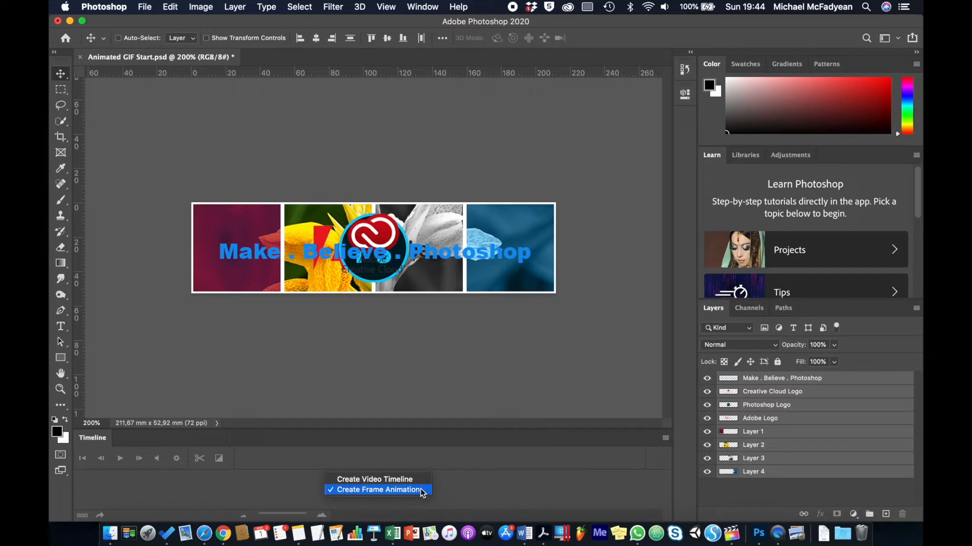
pyautogui.click(423, 491)
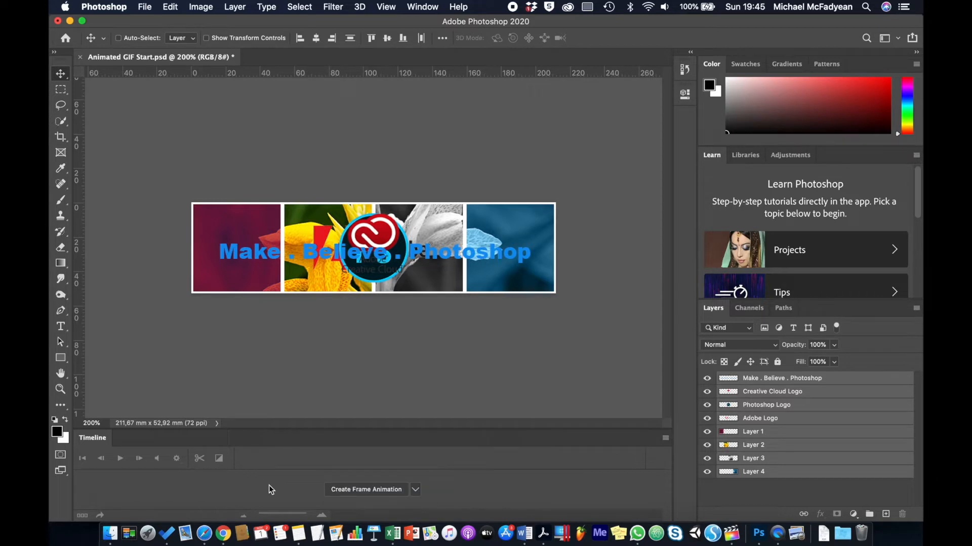
pyautogui.click(372, 494)
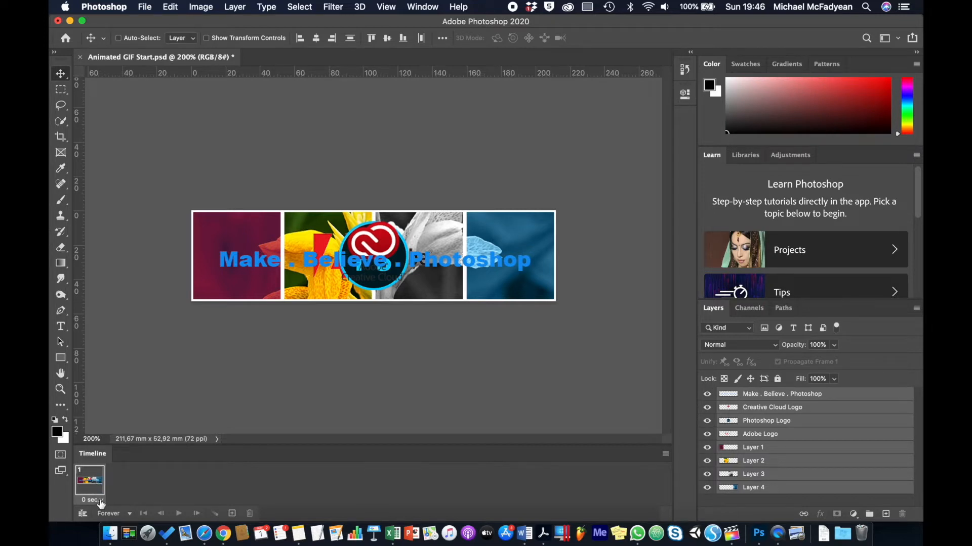
# Step: Set the first frame's delay to 0.5 seconds and hide every layer in it except Layer 1
pyautogui.click(100, 500)
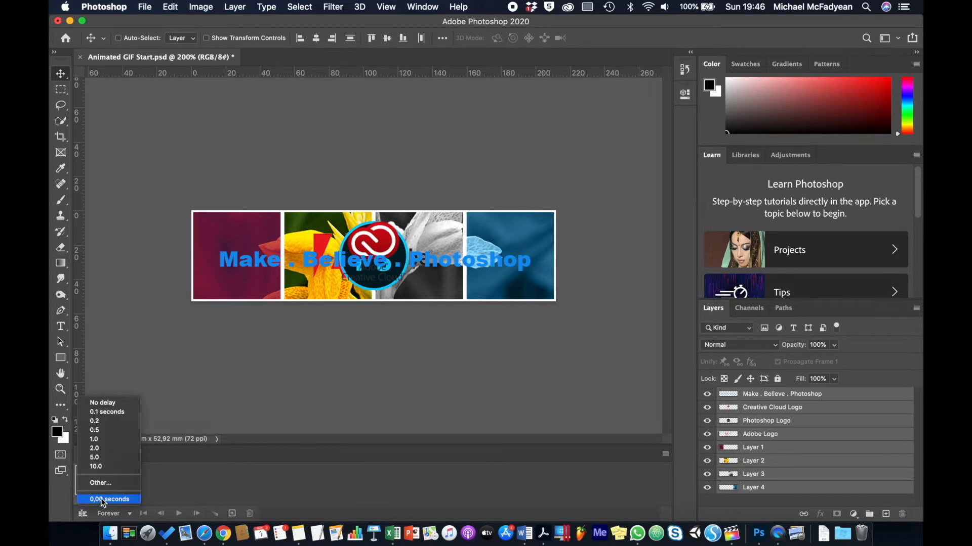
pyautogui.click(108, 431)
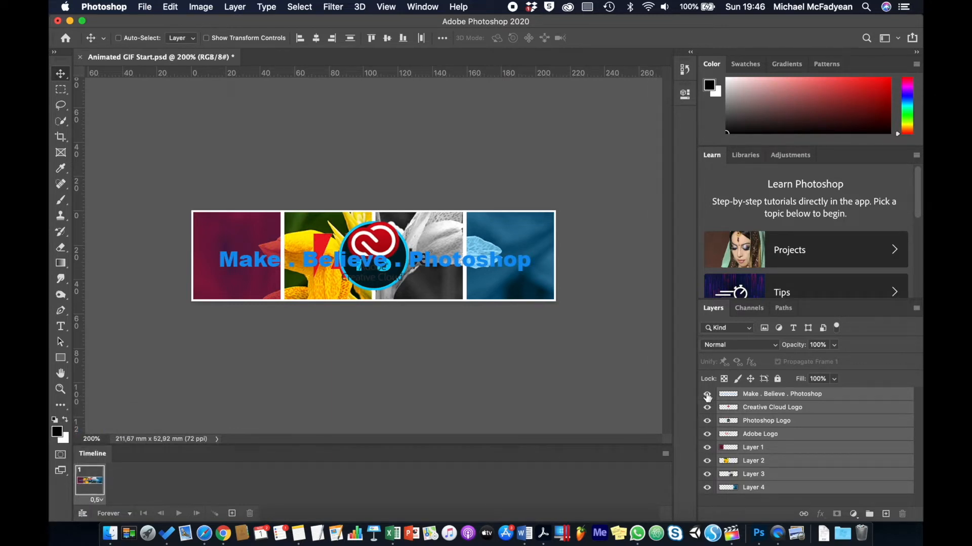
pyautogui.moveTo(707, 396); pyautogui.dragTo(708, 424)
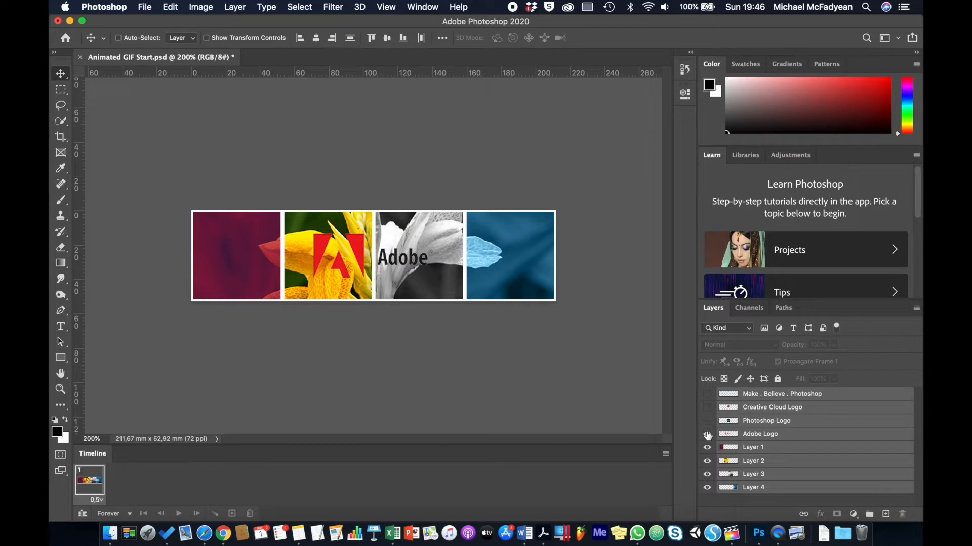
pyautogui.click(707, 434)
pyautogui.click(708, 461)
pyautogui.click(707, 474)
pyautogui.click(707, 487)
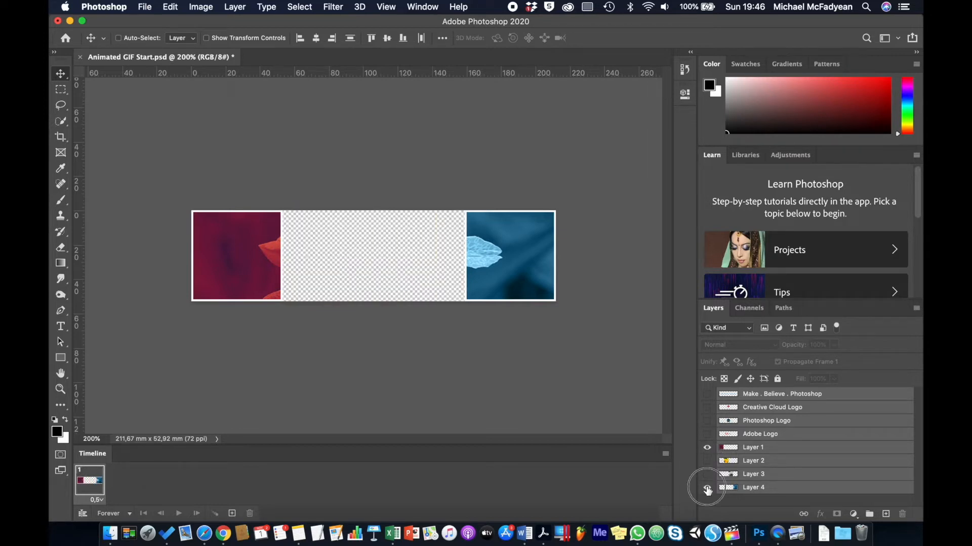
# Step: Add a second frame that also shows Layer 2, and compare it with the first frame
pyautogui.click(232, 514)
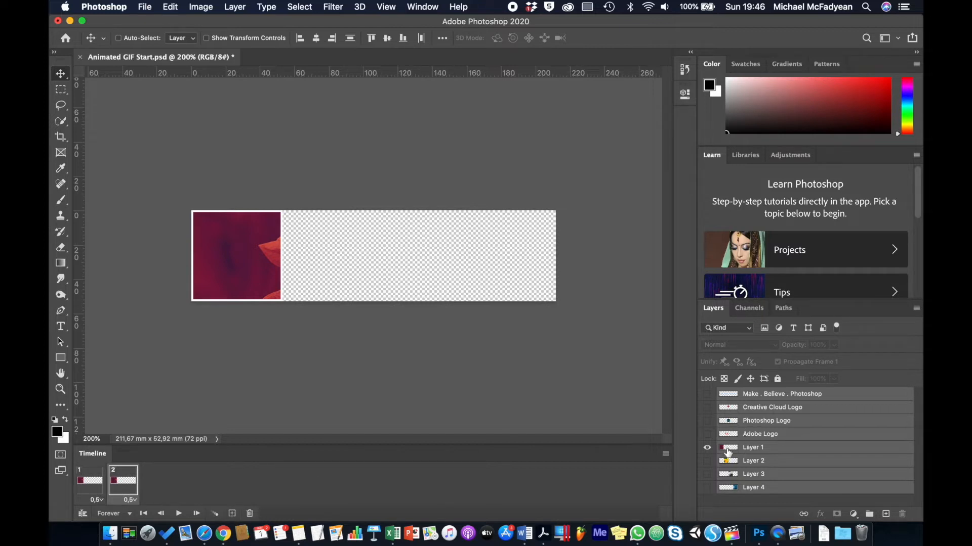
pyautogui.click(708, 461)
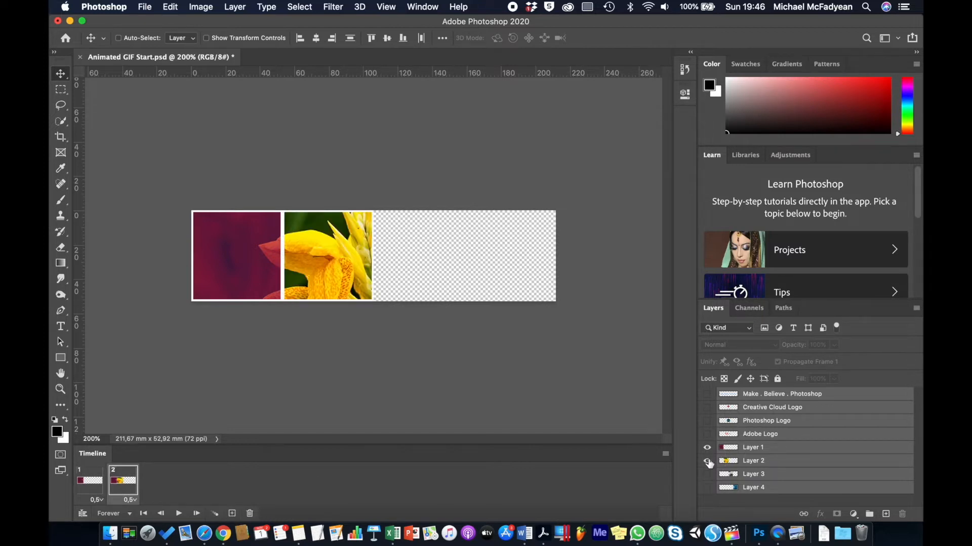
pyautogui.click(96, 483)
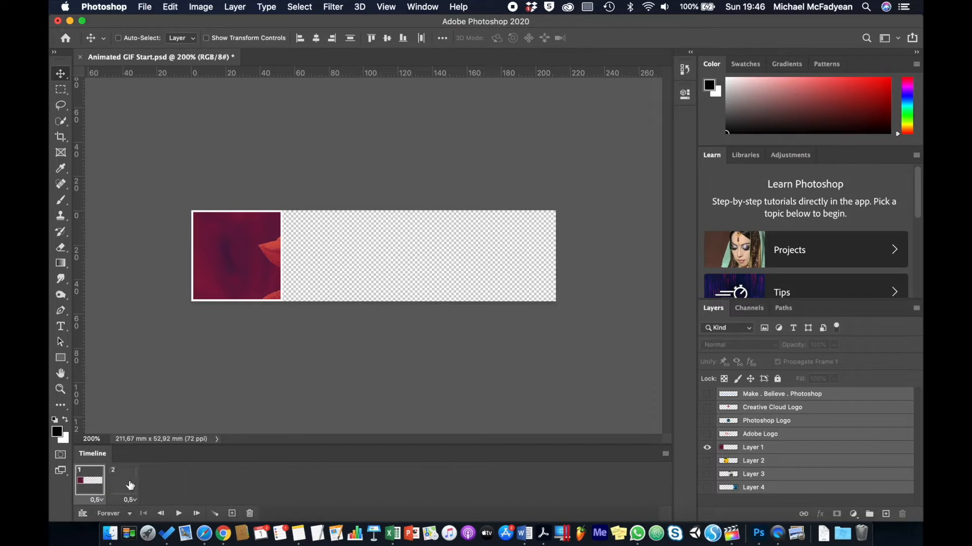
pyautogui.click(130, 486)
pyautogui.click(84, 485)
pyautogui.click(121, 488)
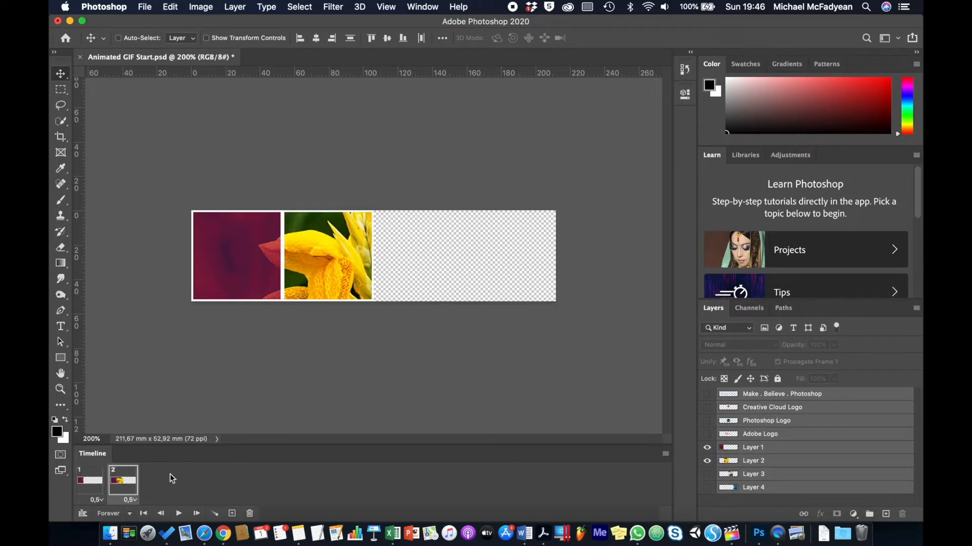
# Step: Add a third frame that also shows Layer 3 and a fourth that also shows Layer 4, and preview the animation
pyautogui.click(232, 514)
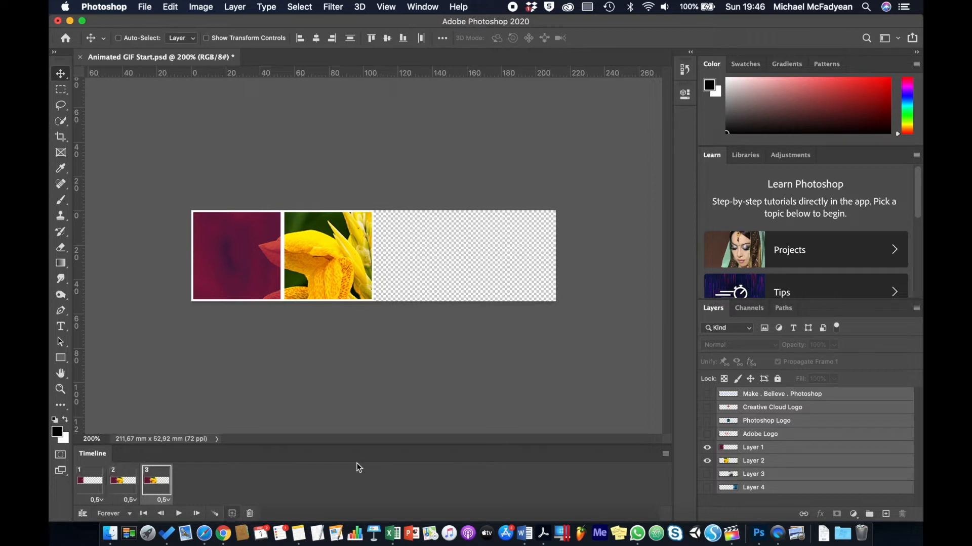
pyautogui.click(707, 474)
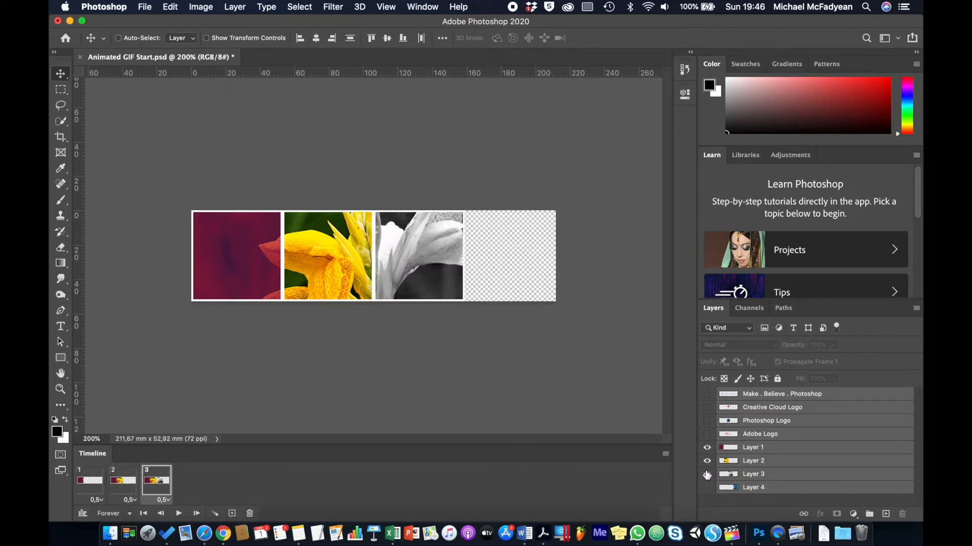
pyautogui.click(233, 514)
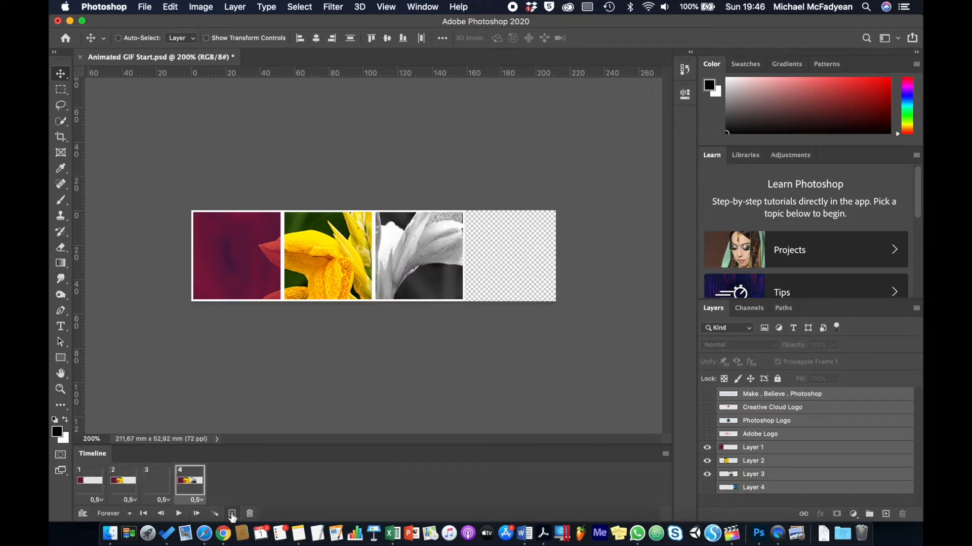
pyautogui.click(707, 488)
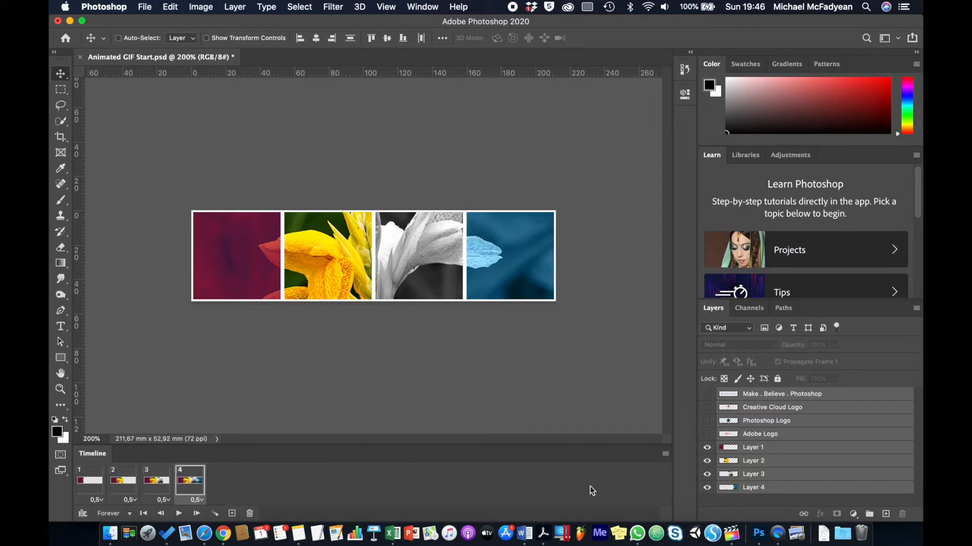
pyautogui.click(179, 514)
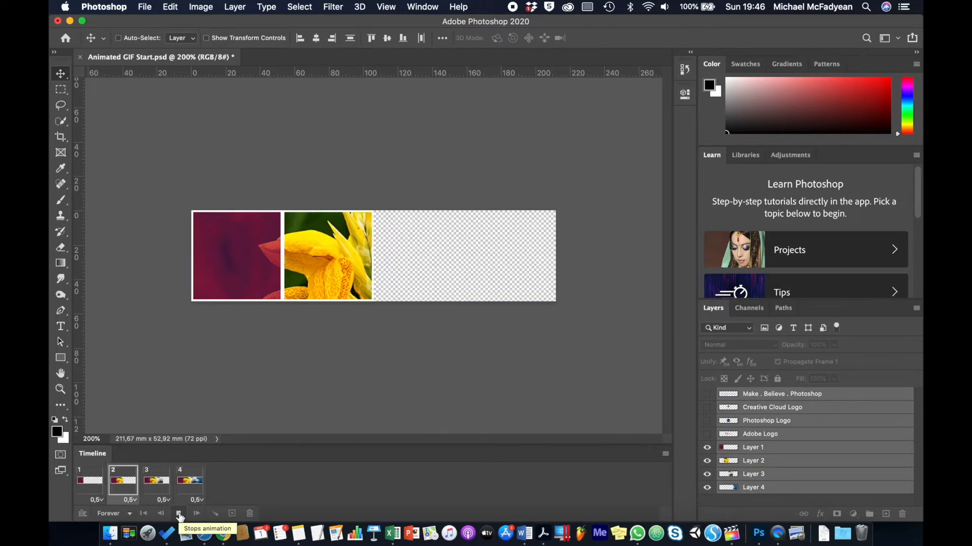
pyautogui.click(179, 513)
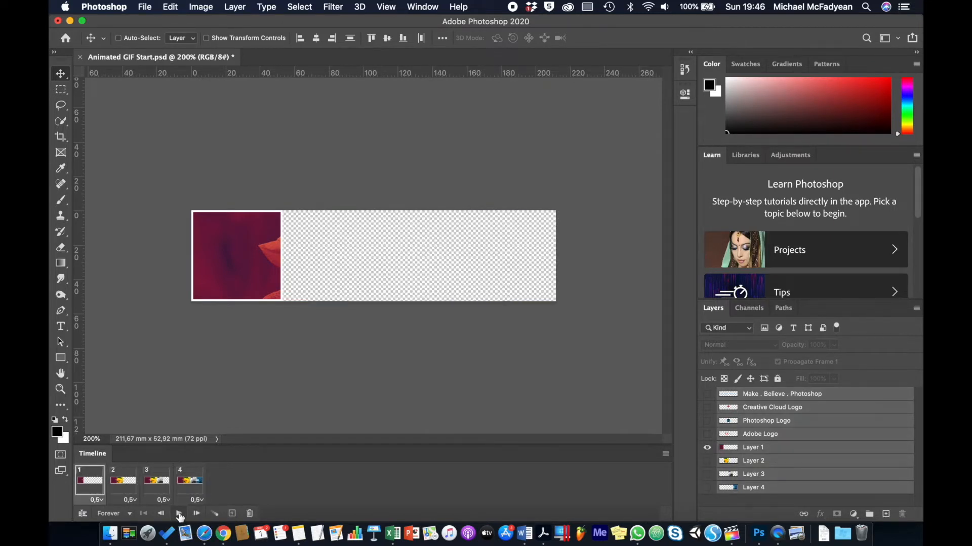
# Step: Duplicate the fourth frame as a fifth and reduce the opacity of Layers 1 to 4 in it to 0%
pyautogui.click(191, 484)
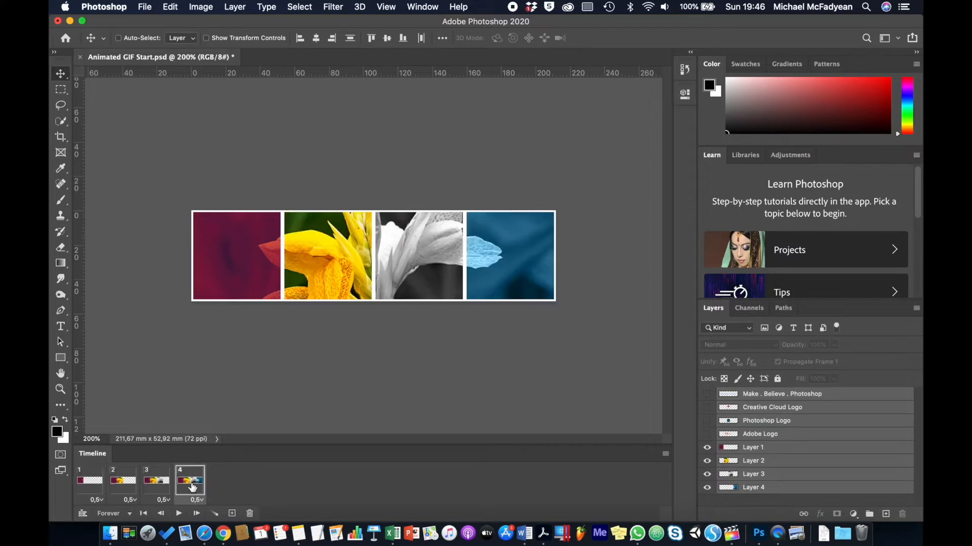
pyautogui.click(232, 514)
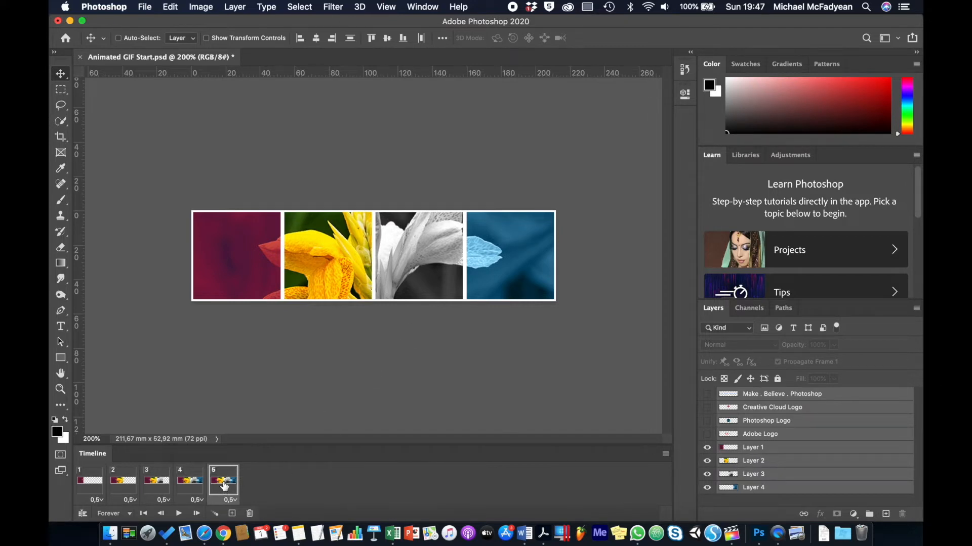
pyautogui.click(761, 449)
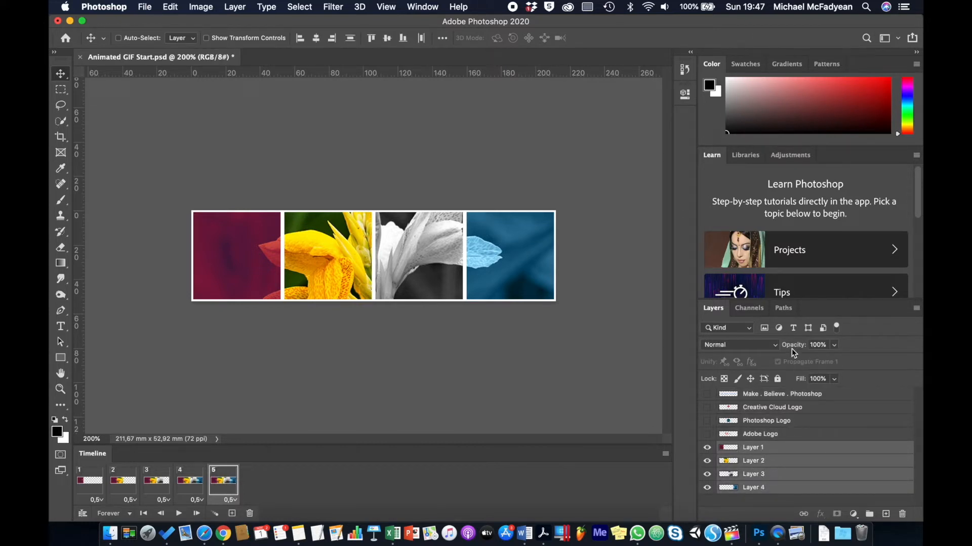
pyautogui.moveTo(792, 351); pyautogui.dragTo(698, 352)
# Step: Compare the fourth frame with the fully faded fifth frame, and set the fifth frame to no delay
pyautogui.click(198, 489)
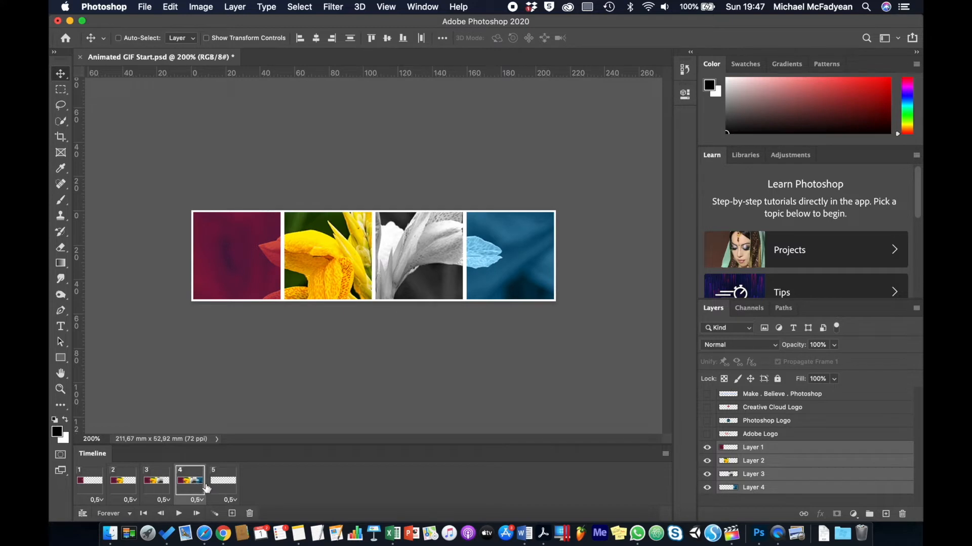
pyautogui.click(225, 486)
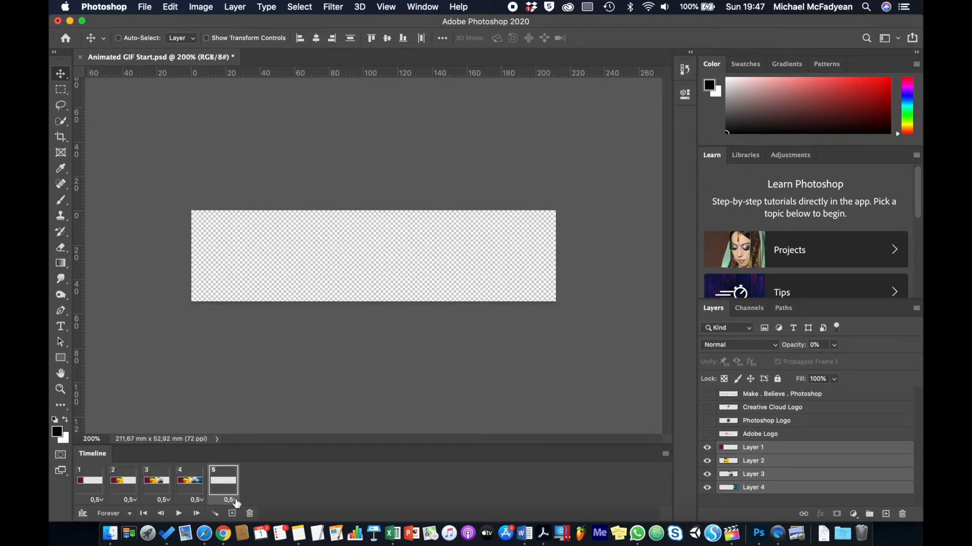
pyautogui.click(230, 500)
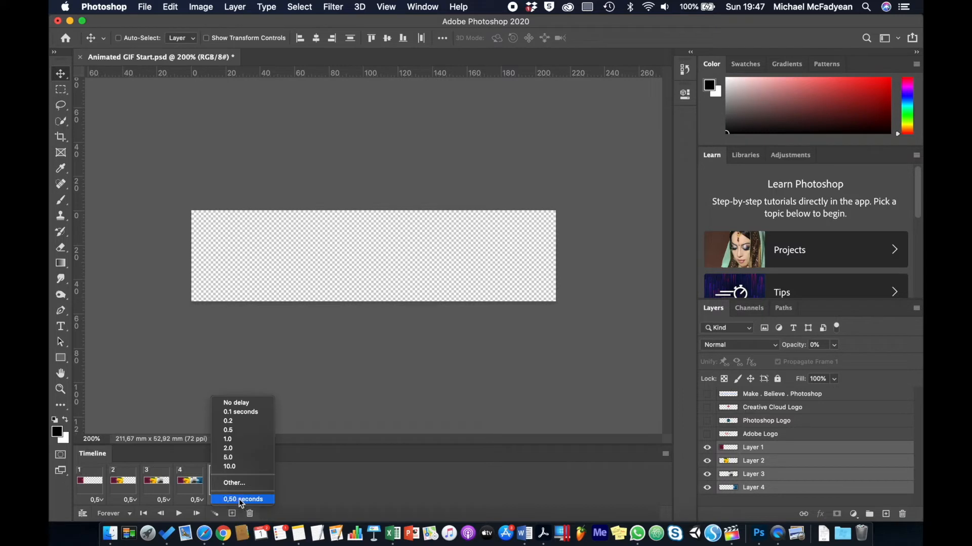
pyautogui.click(238, 403)
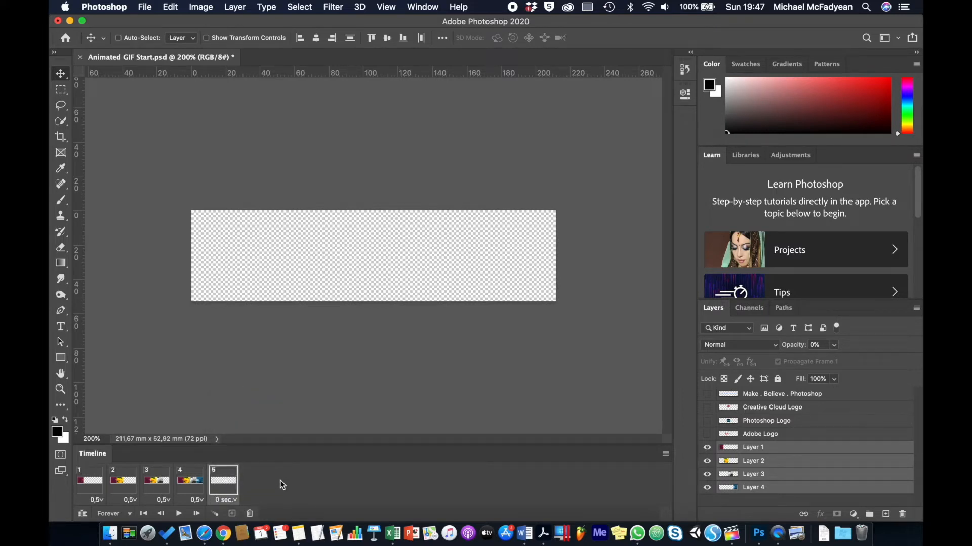
# Step: Tween frames 4 and 5 with 10 added frames, applying position, opacity and effects to all layers
pyautogui.click(203, 488)
pyautogui.click(218, 487)
pyautogui.click(200, 486)
pyautogui.click(227, 487)
pyautogui.click(192, 487)
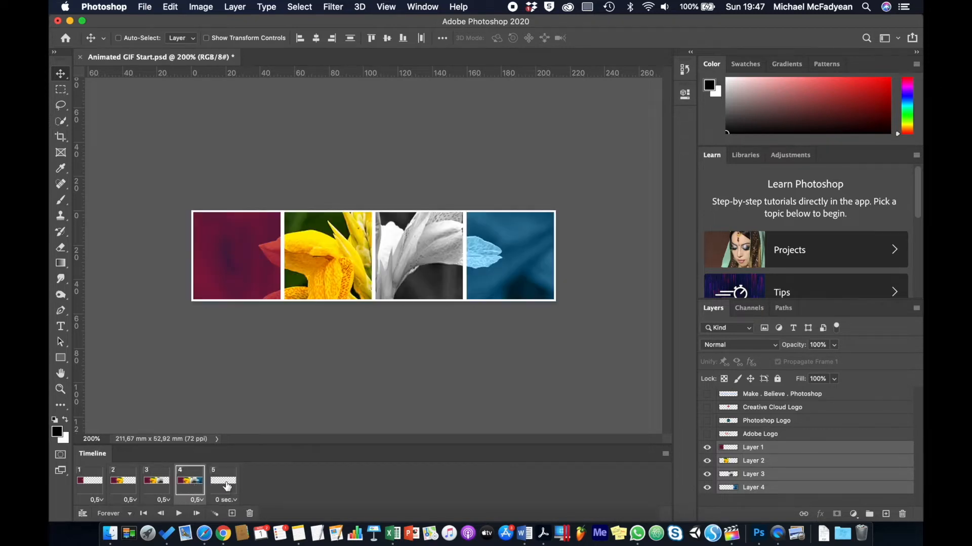
pyautogui.click(227, 487)
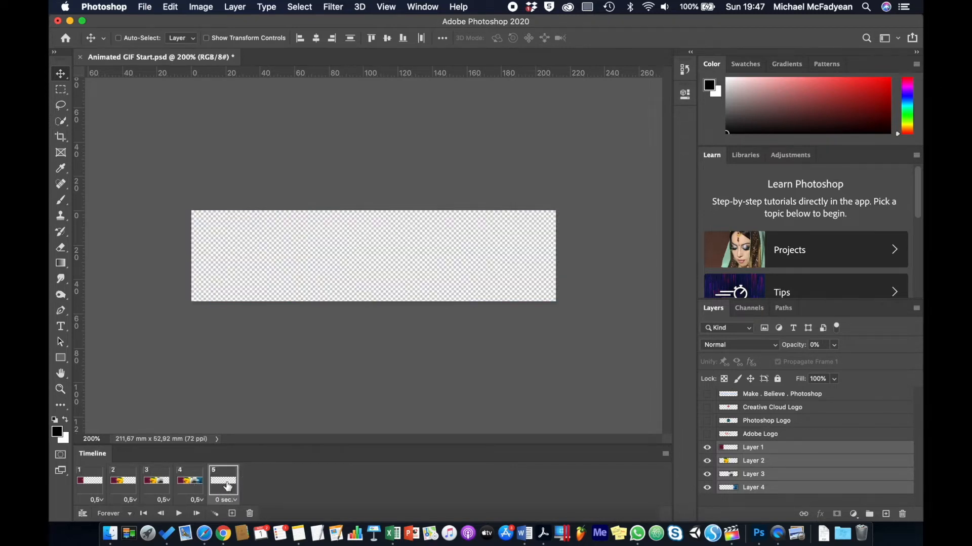
pyautogui.keyDown('shift'); pyautogui.click(194, 489); pyautogui.keyUp('shift')
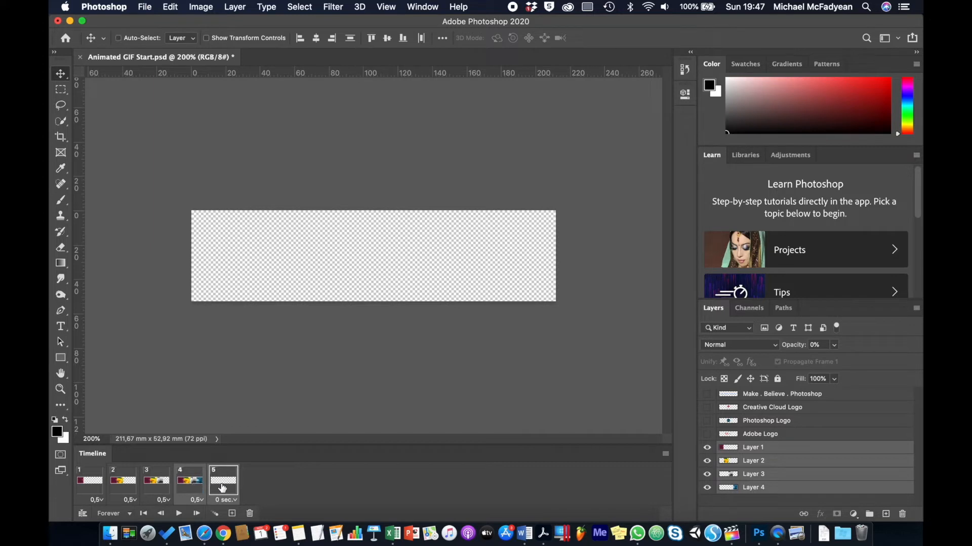
pyautogui.click(215, 514)
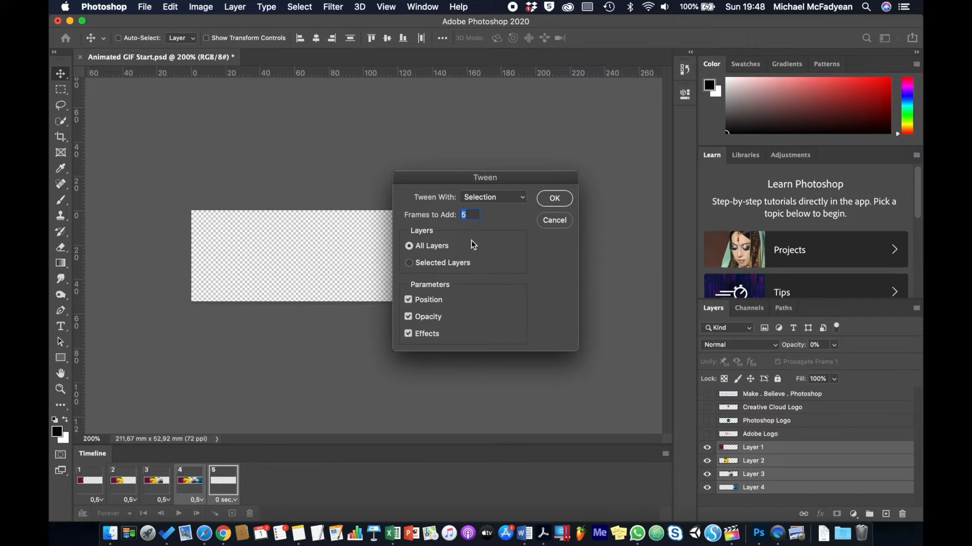
pyautogui.click(554, 204)
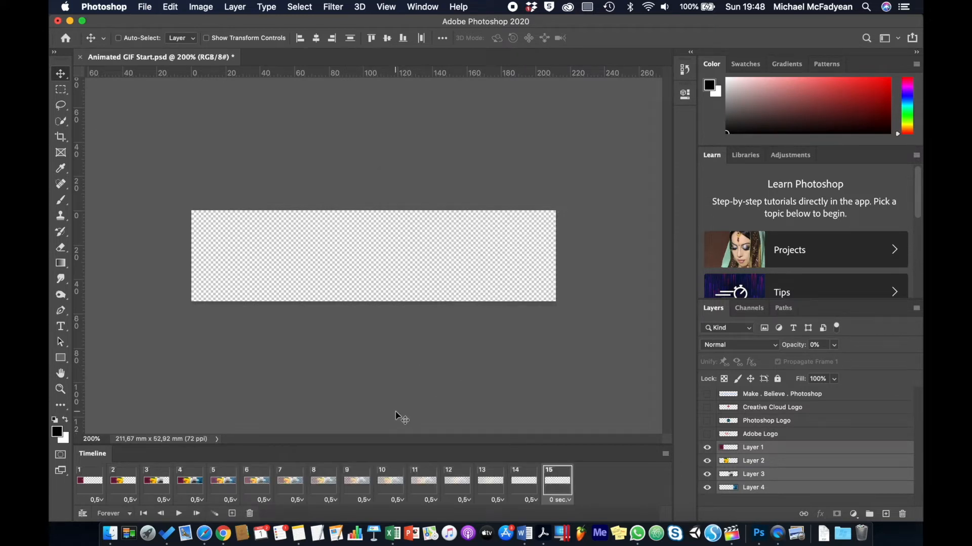
# Step: Play the animation from the first frame to check the timing of the fade-out
pyautogui.click(92, 483)
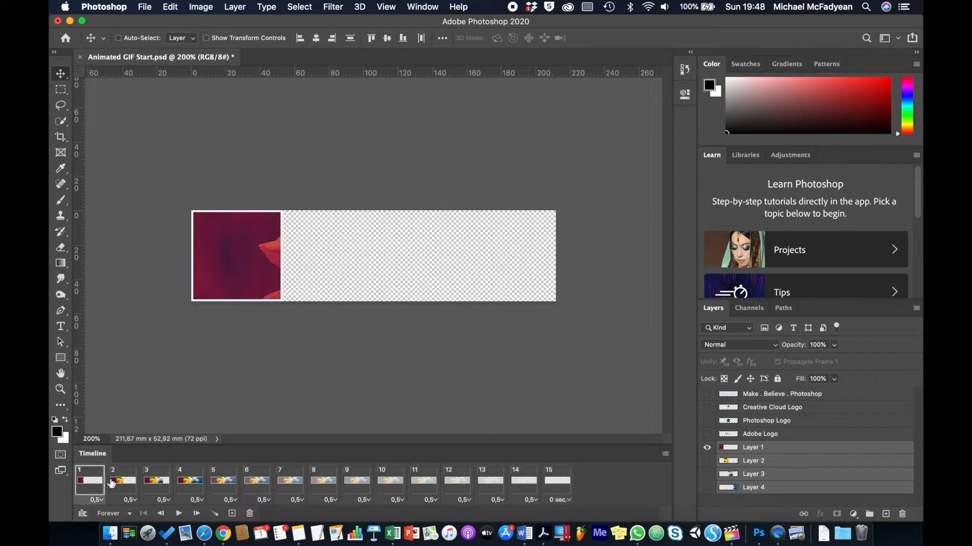
pyautogui.click(180, 514)
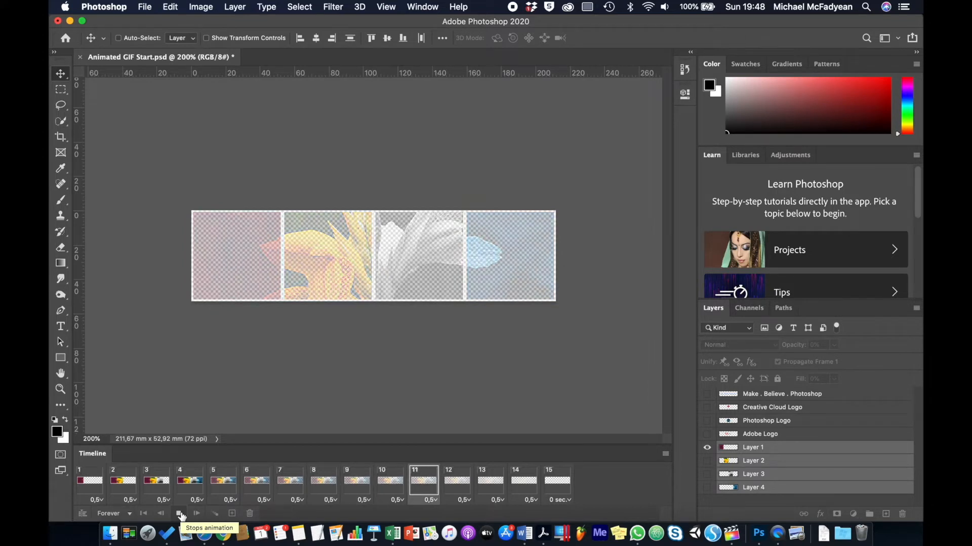
pyautogui.click(179, 514)
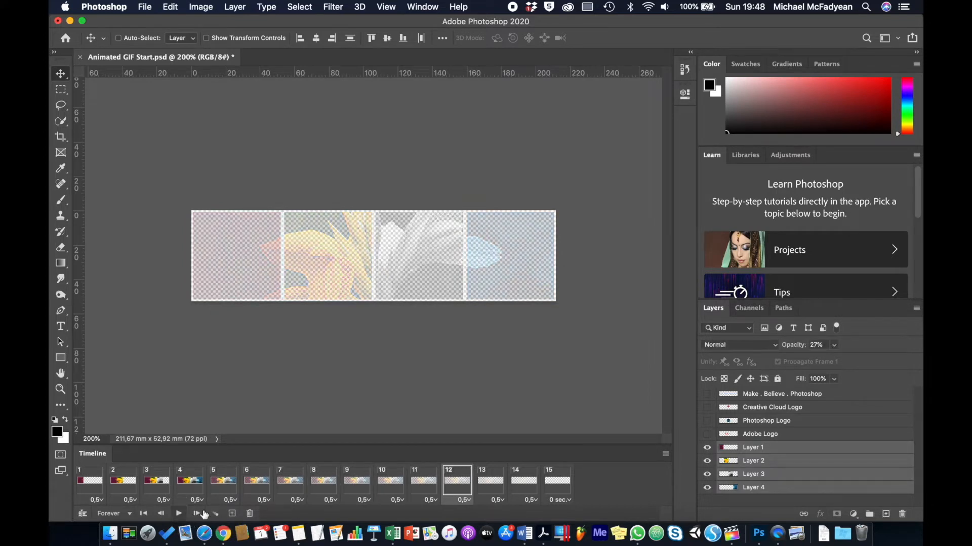
# Step: Set frames 5 to 15 to no delay and preview the animation from the first frame
pyautogui.click(228, 493)
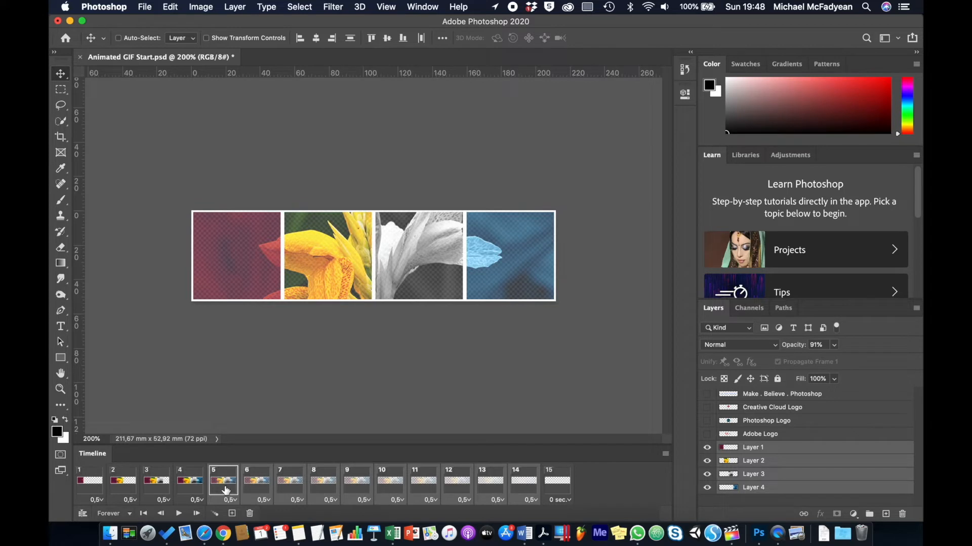
pyautogui.click(547, 500)
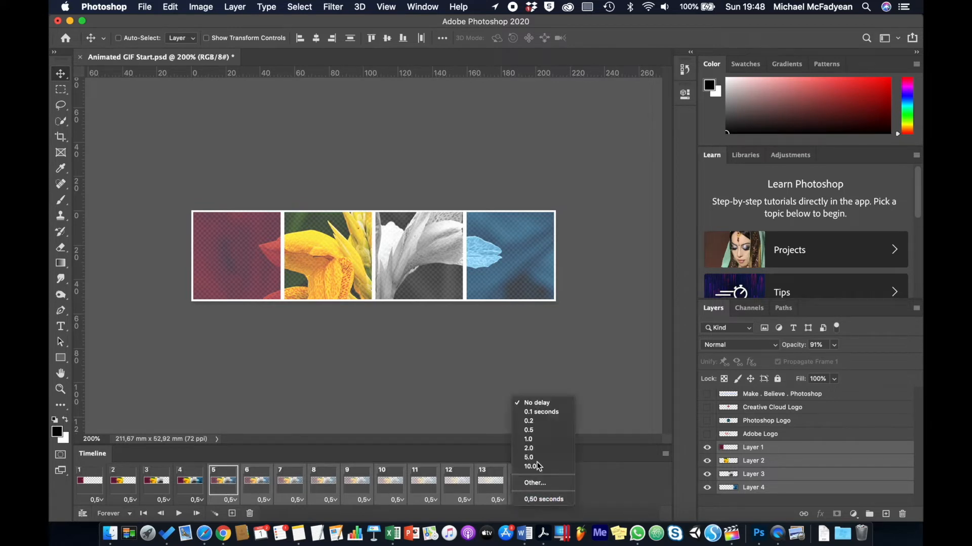
pyautogui.click(536, 403)
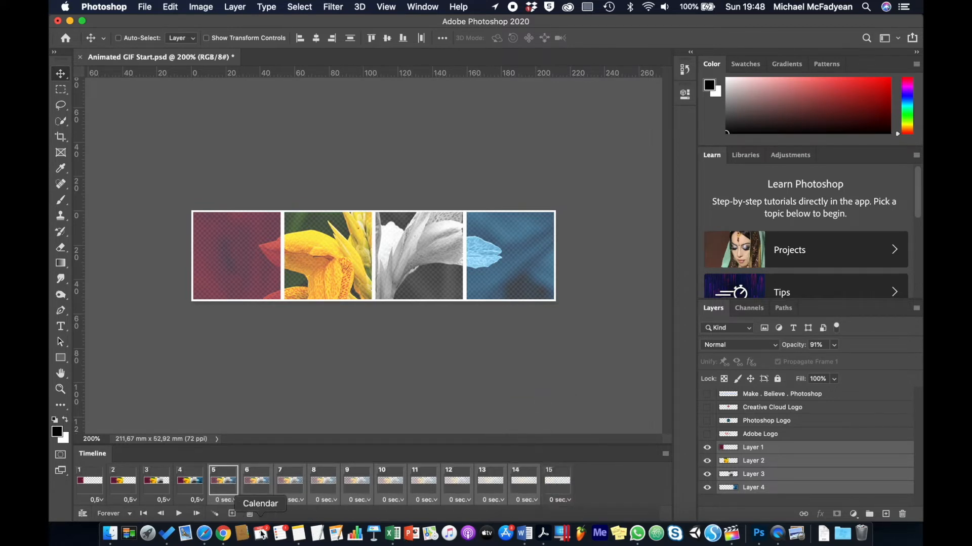
pyautogui.click(83, 498)
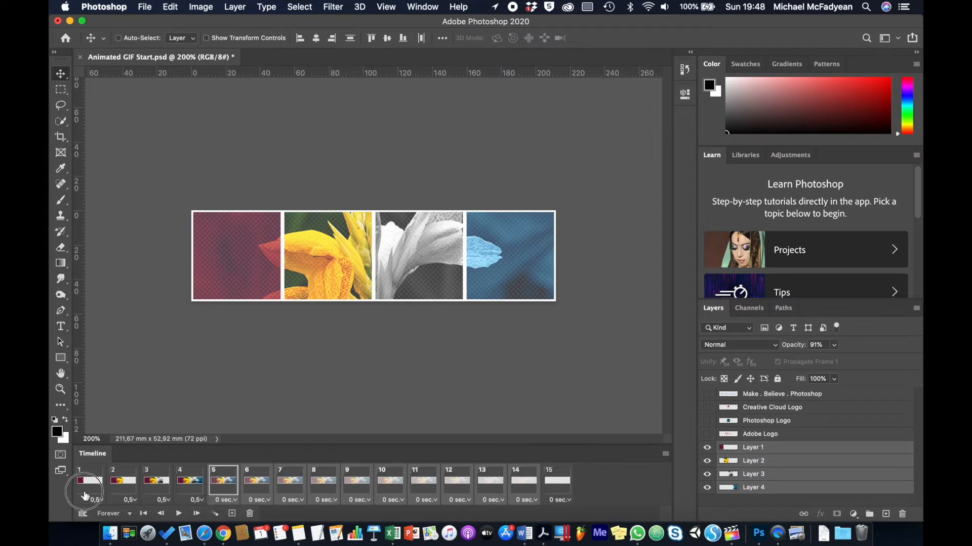
pyautogui.click(180, 514)
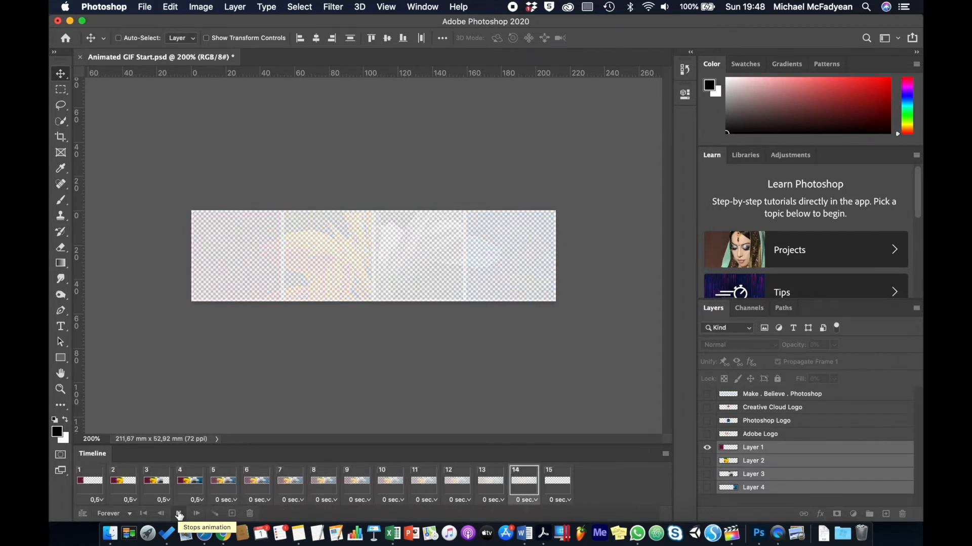
pyautogui.click(179, 515)
# Step: Add a sixteenth frame after the last one and hide Layers 1 to 4 in it
pyautogui.click(552, 486)
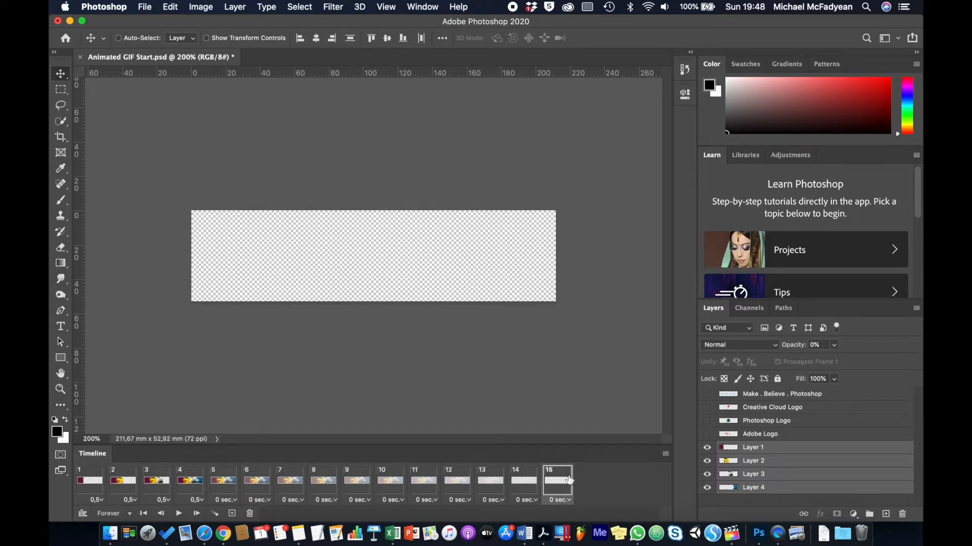
pyautogui.click(233, 514)
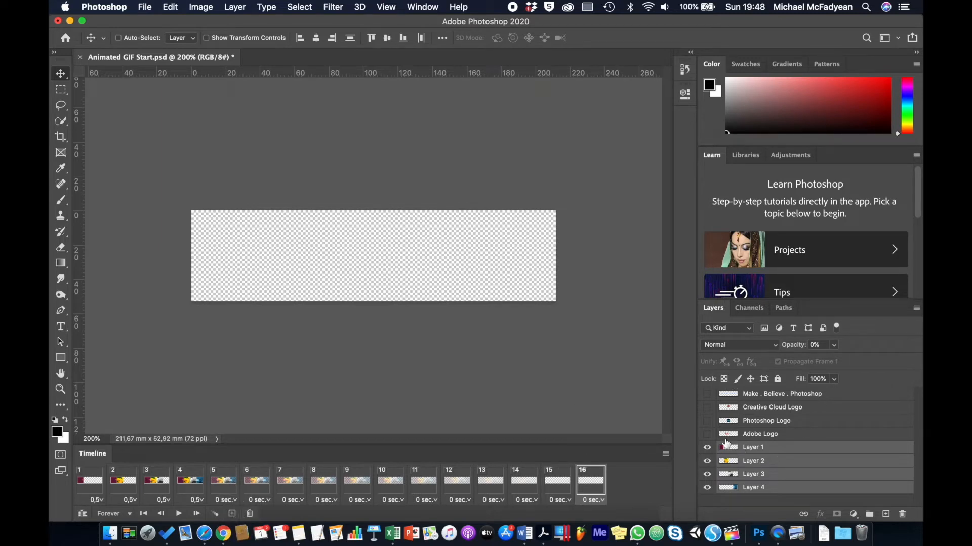
pyautogui.moveTo(707, 449); pyautogui.dragTo(707, 489)
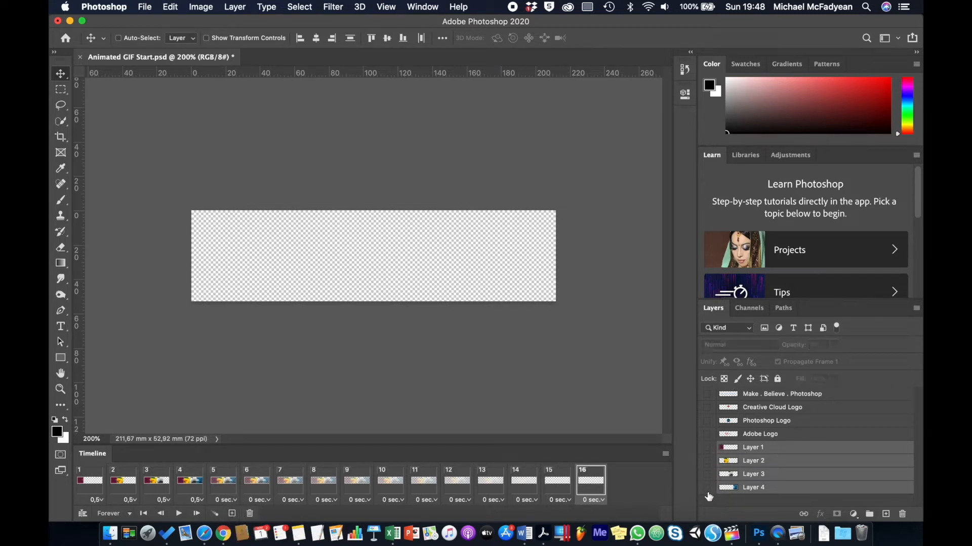
# Step: Show the Adobe Logo layer in frame 16 and move the logo off the canvas past its left edge
pyautogui.click(753, 436)
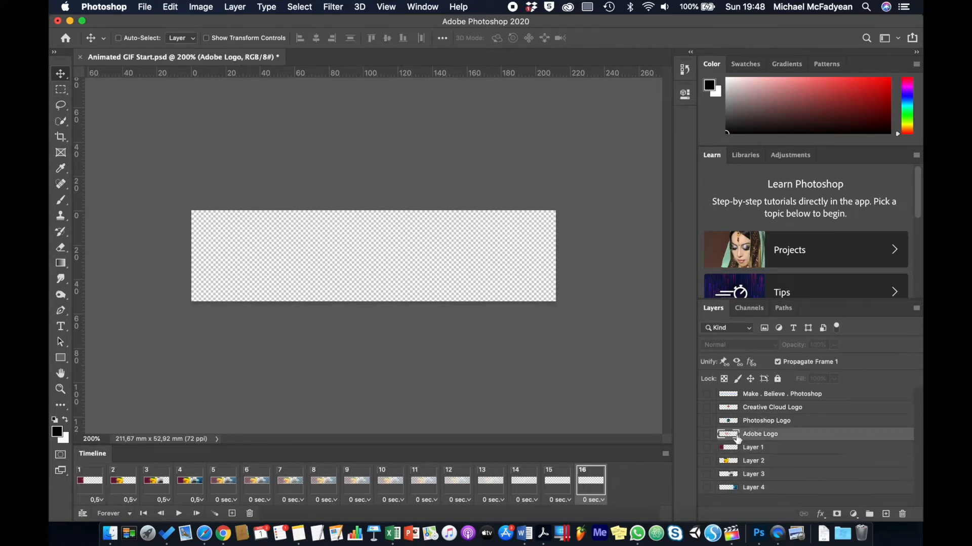
pyautogui.click(706, 434)
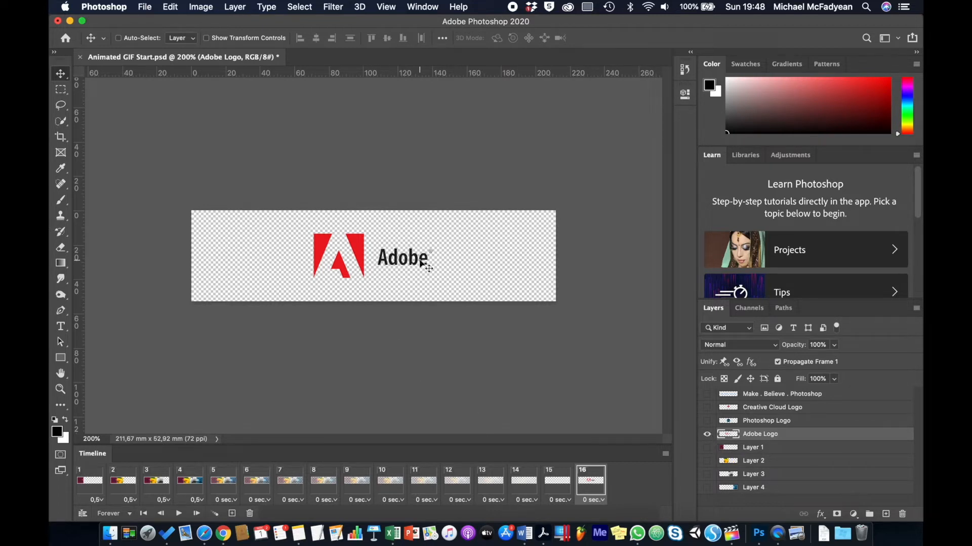
pyautogui.moveTo(421, 263); pyautogui.dragTo(186, 263)
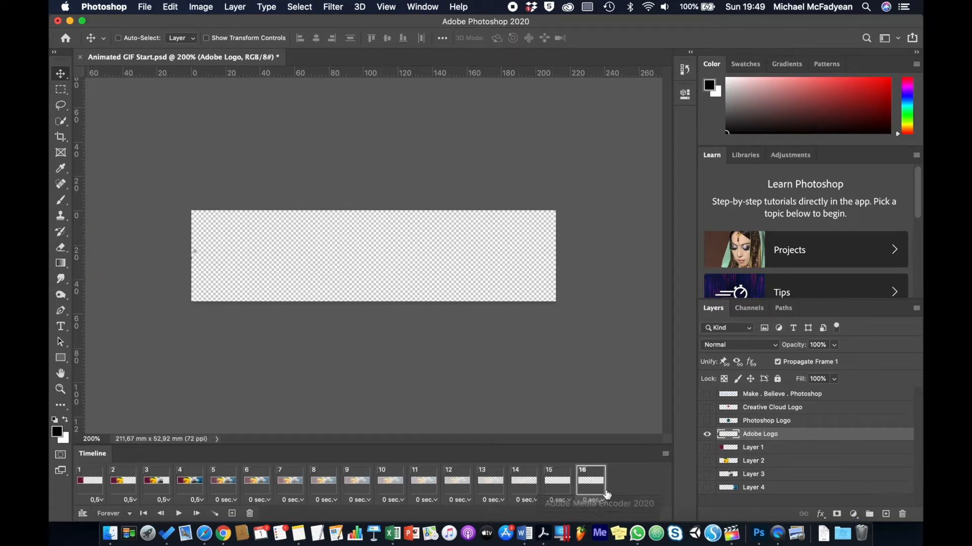
# Step: Add a seventeenth frame with the Adobe logo moved off the canvas past its right edge, and compare it with frame 16
pyautogui.click(232, 514)
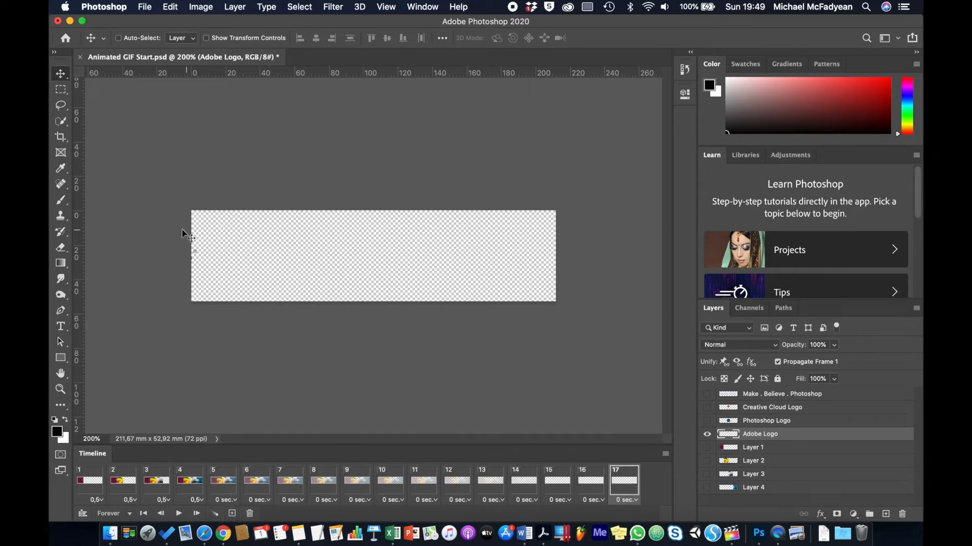
pyautogui.moveTo(151, 265); pyautogui.dragTo(625, 289)
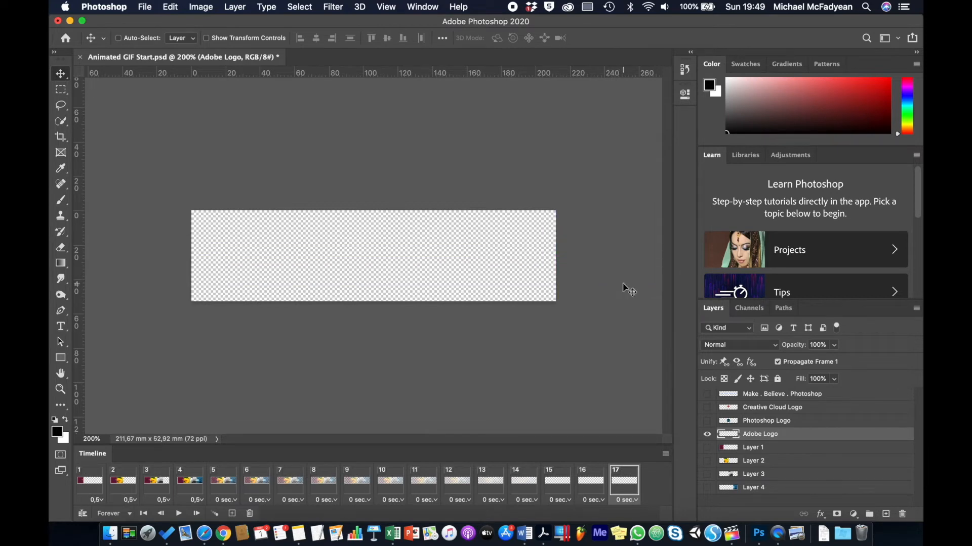
pyautogui.click(593, 490)
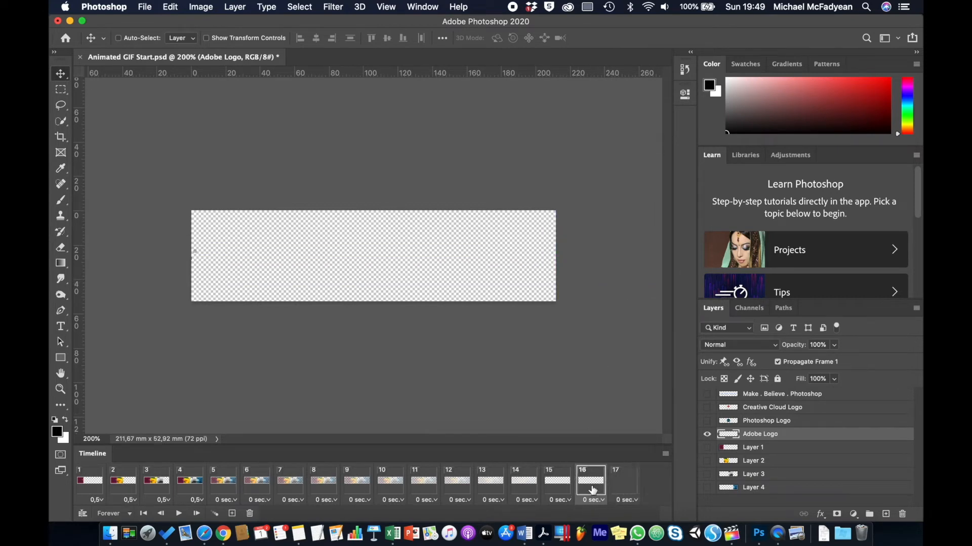
pyautogui.click(625, 486)
# Step: Tween frames 16 and 17 with 10 added frames, applying position, opacity and effects to all layers
pyautogui.press('super')
pyautogui.keyDown('super'); pyautogui.click(599, 489); pyautogui.keyUp('super')
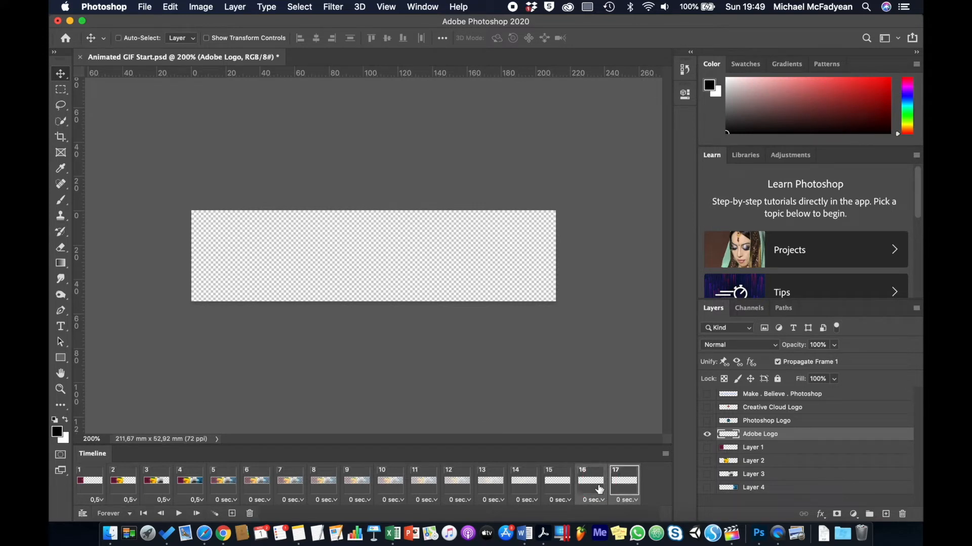
pyautogui.click(214, 514)
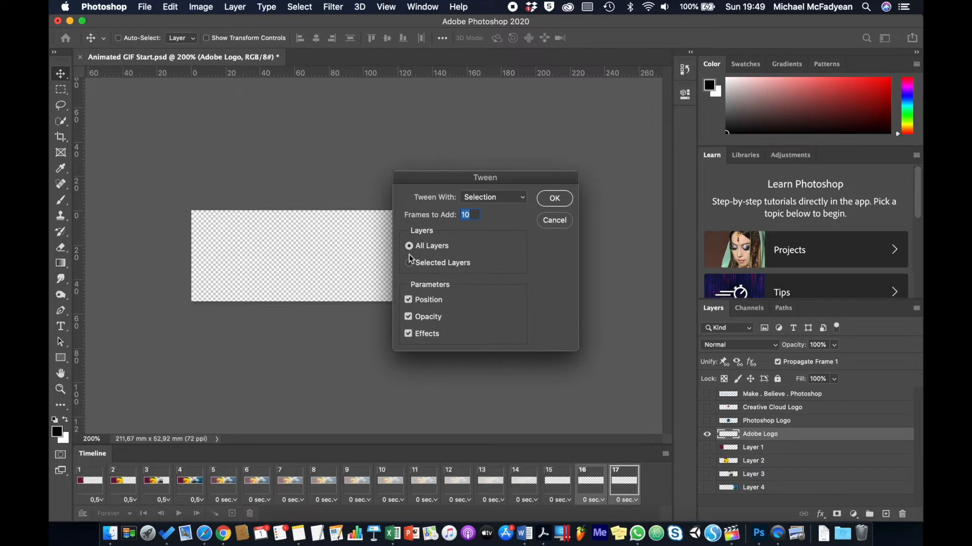
pyautogui.click(553, 199)
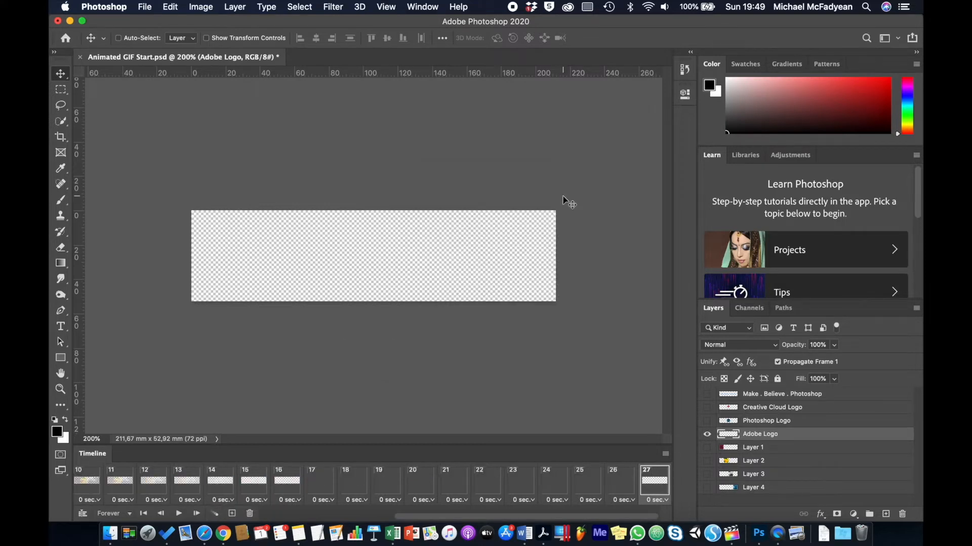
# Step: Step through frames 16 to 27 to examine how the Adobe logo moves across the banner
pyautogui.click(300, 491)
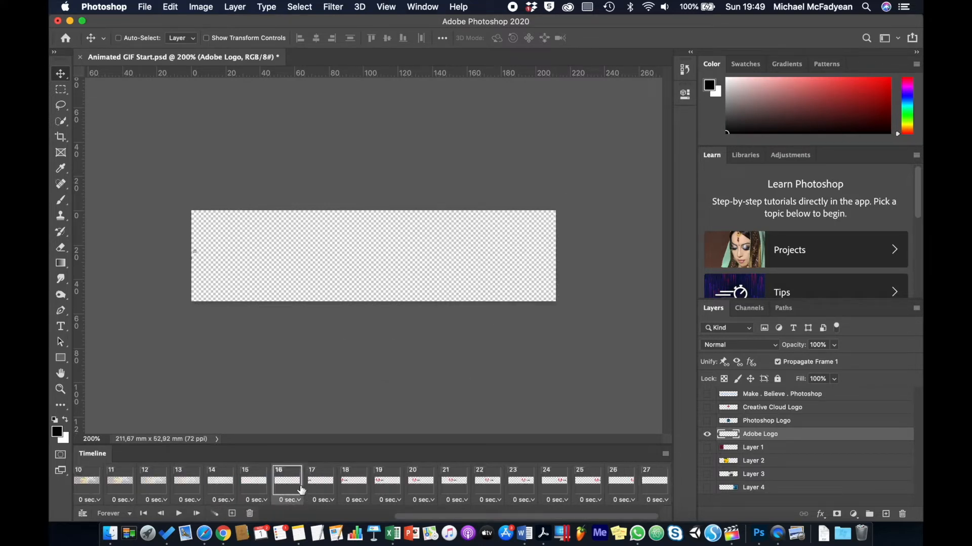
pyautogui.click(315, 490)
pyautogui.click(356, 486)
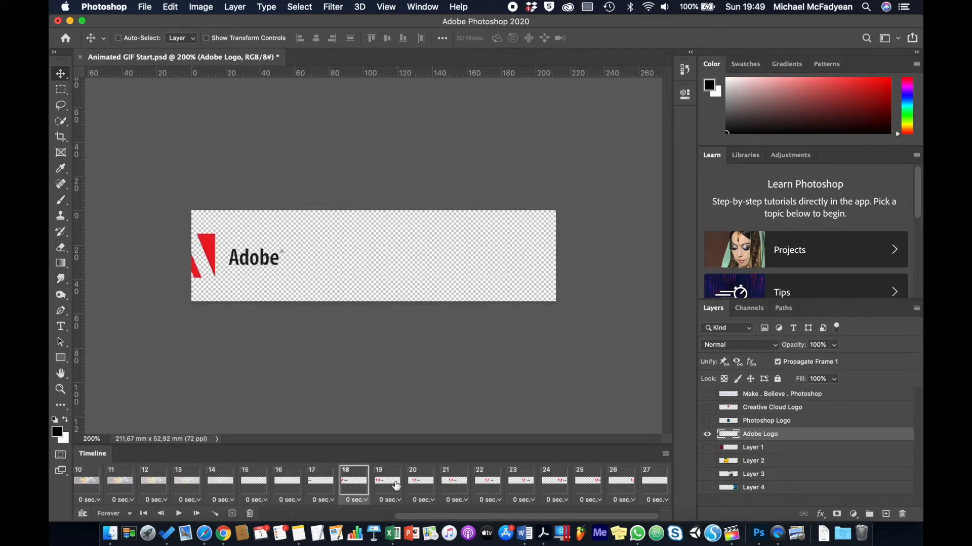
pyautogui.click(397, 487)
pyautogui.click(411, 484)
pyautogui.click(459, 484)
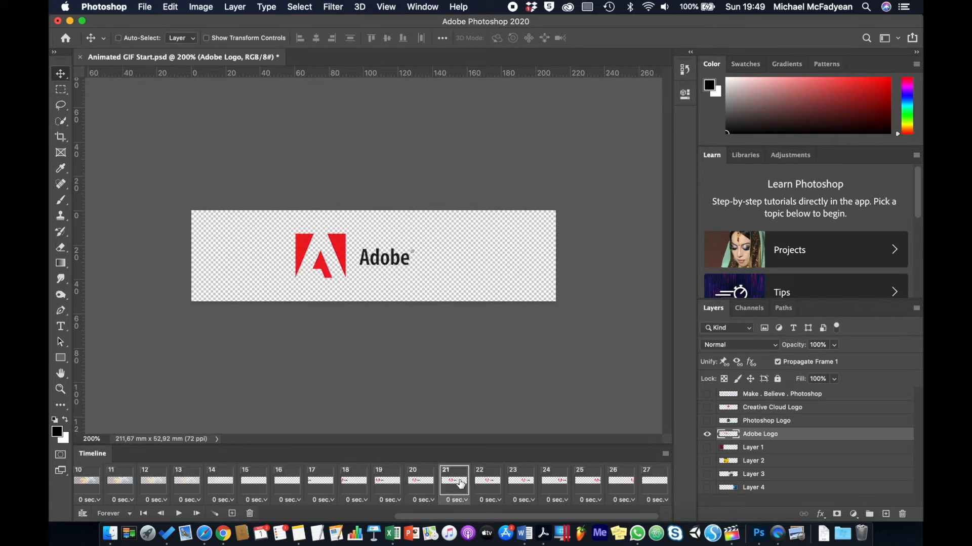
pyautogui.click(500, 484)
pyautogui.click(521, 482)
pyautogui.click(551, 482)
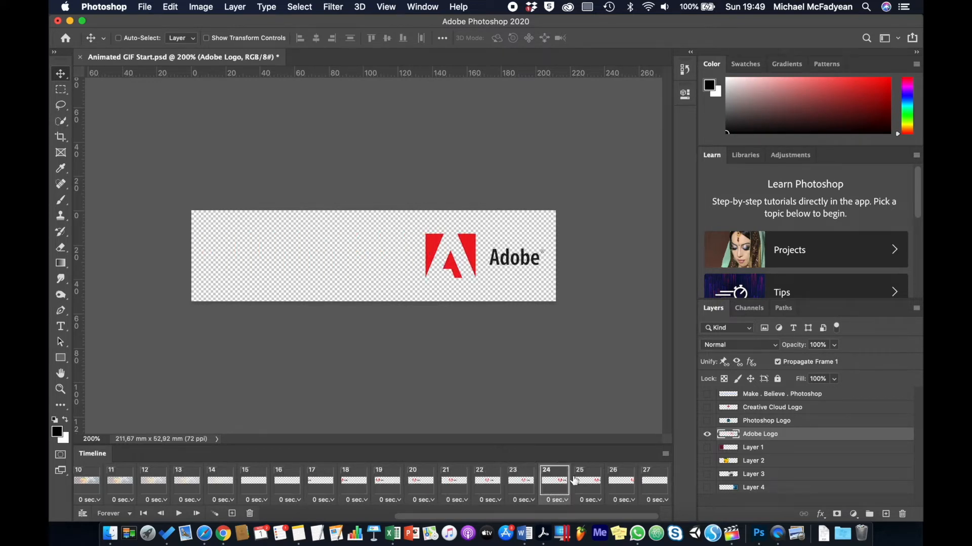
pyautogui.click(585, 482)
pyautogui.click(619, 483)
pyautogui.click(651, 483)
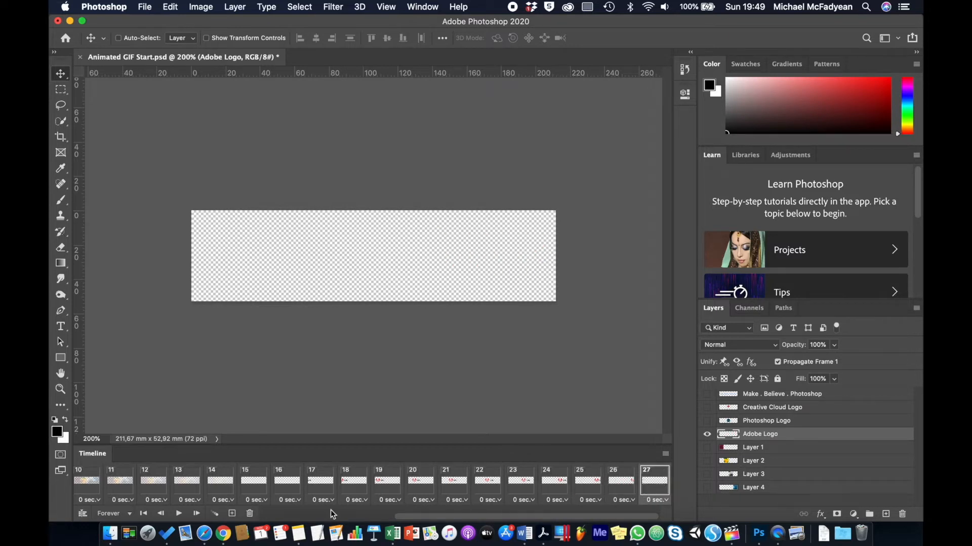
pyautogui.click(232, 513)
pyautogui.click(707, 408)
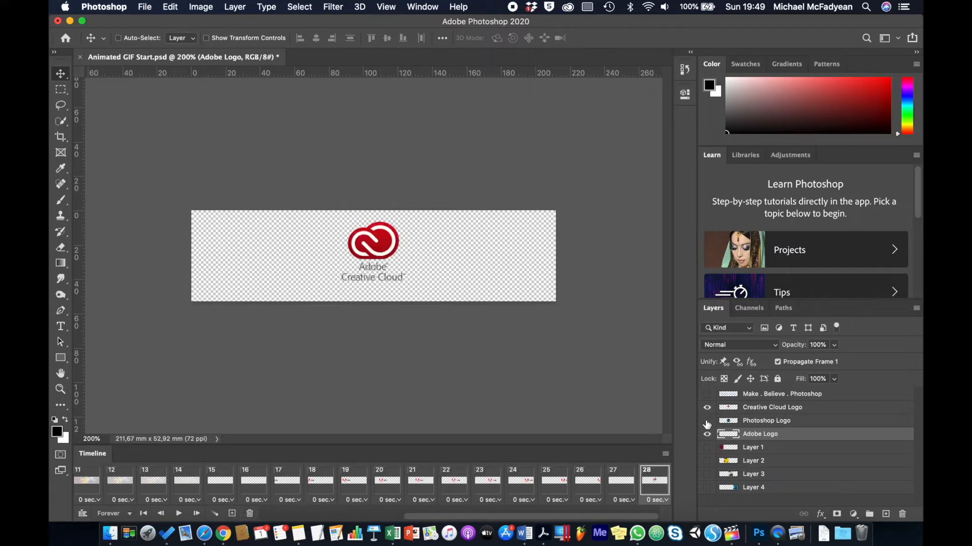
pyautogui.click(707, 435)
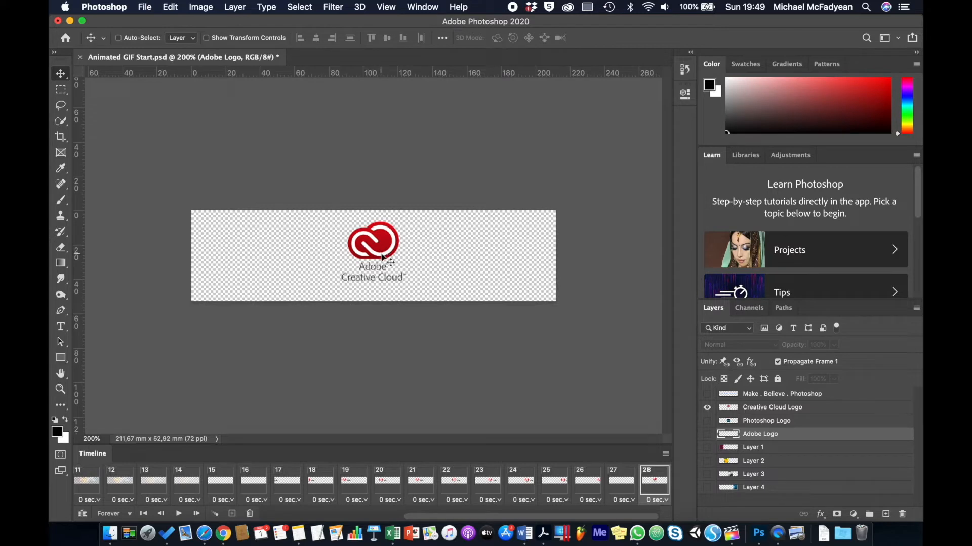
pyautogui.moveTo(382, 258)
pyautogui.mouseDown()
pyautogui.moveTo(383, 211)
pyautogui.moveTo(382, 253)
pyautogui.moveTo(394, 239)
pyautogui.moveTo(391, 254)
pyautogui.mouseUp()
pyautogui.click(757, 413)
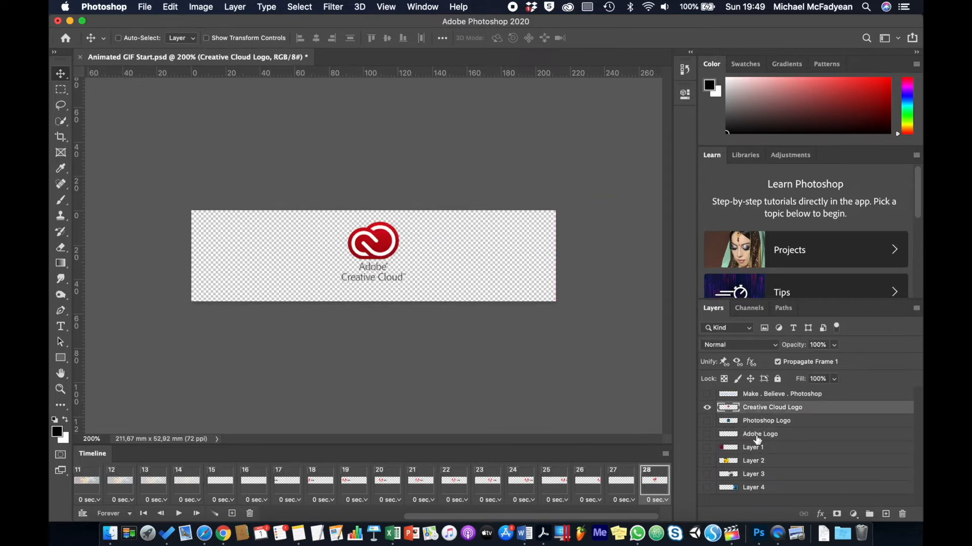
pyautogui.click(758, 437)
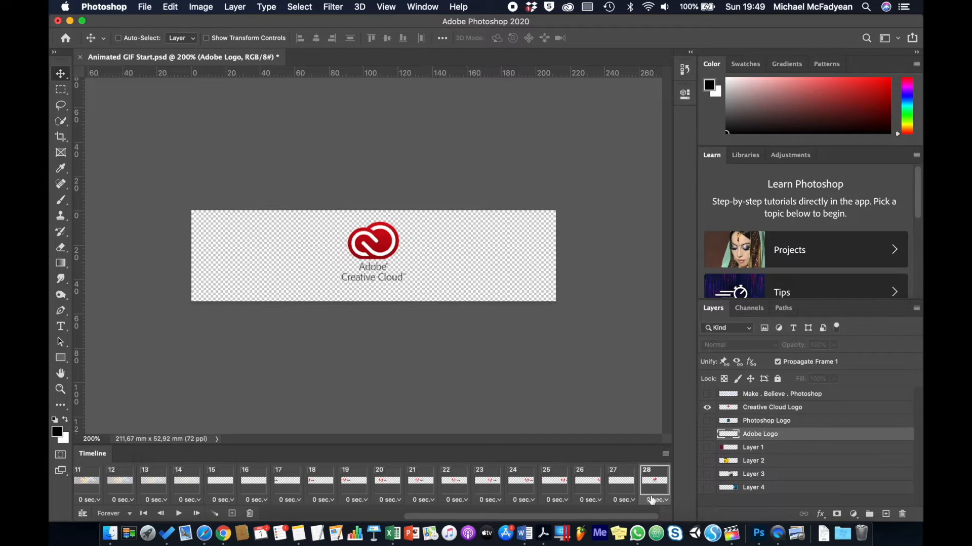
pyautogui.click(249, 514)
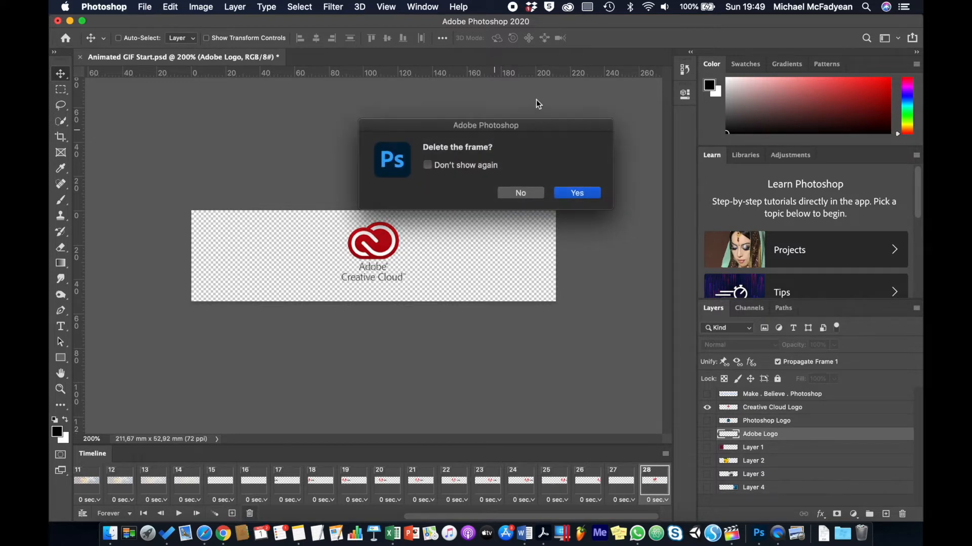
pyautogui.click(576, 193)
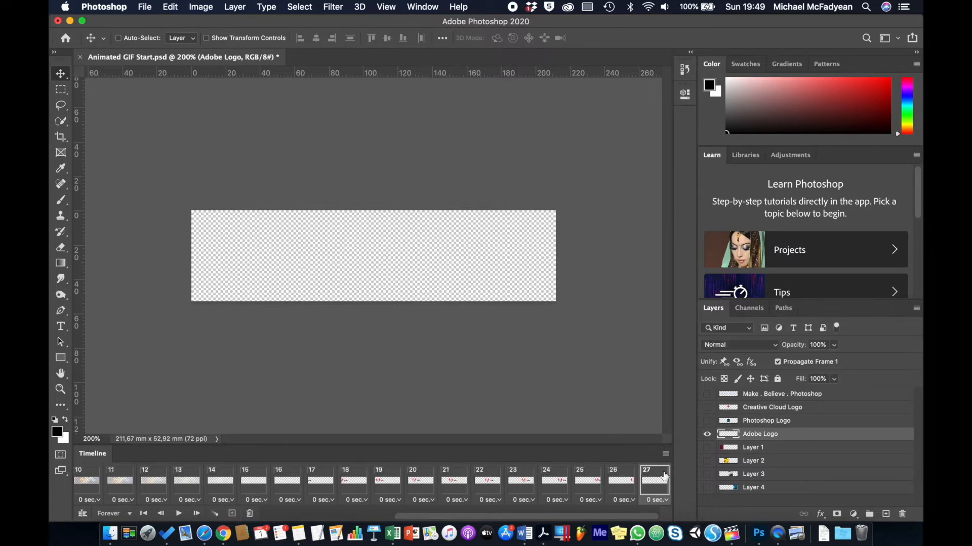
# Step: Add frame 28, hide the Adobe Logo layer, and show the Creative Cloud logo moved off the canvas past its top edge
pyautogui.click(233, 514)
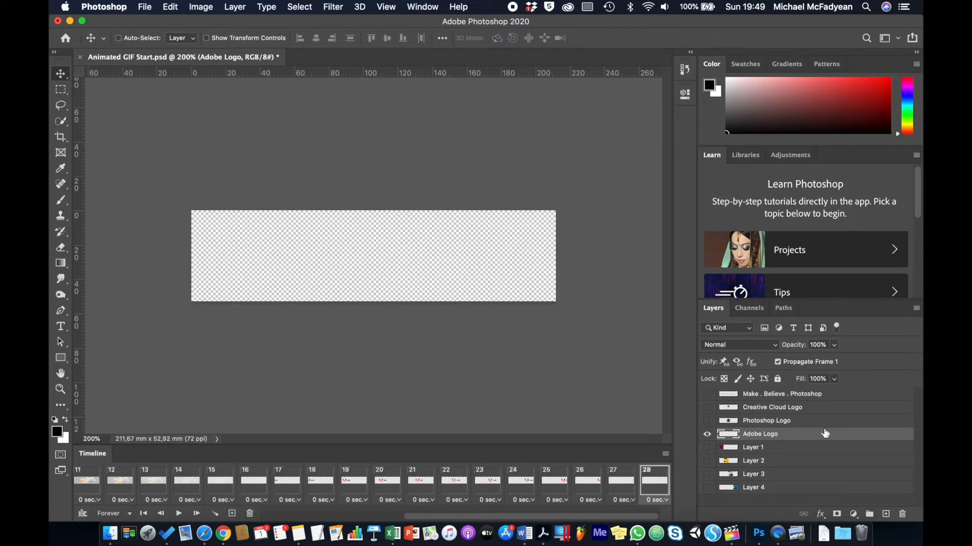
pyautogui.click(707, 434)
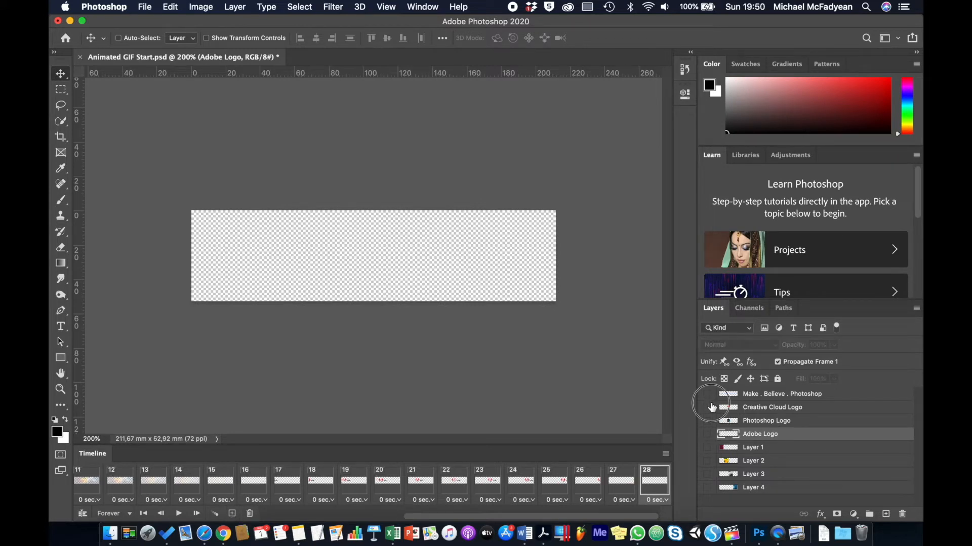
pyautogui.click(707, 408)
pyautogui.click(752, 409)
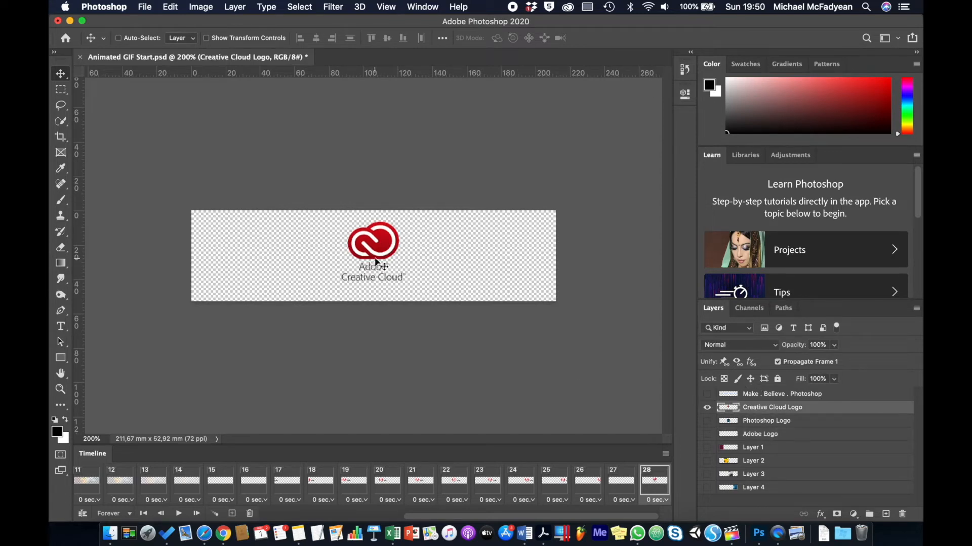
pyautogui.moveTo(373, 261); pyautogui.dragTo(377, 189)
# Step: Add frame 29 with the Creative Cloud logo moved off the canvas past its bottom edge, and tween frames 28 and 29 with 10 added frames
pyautogui.click(232, 513)
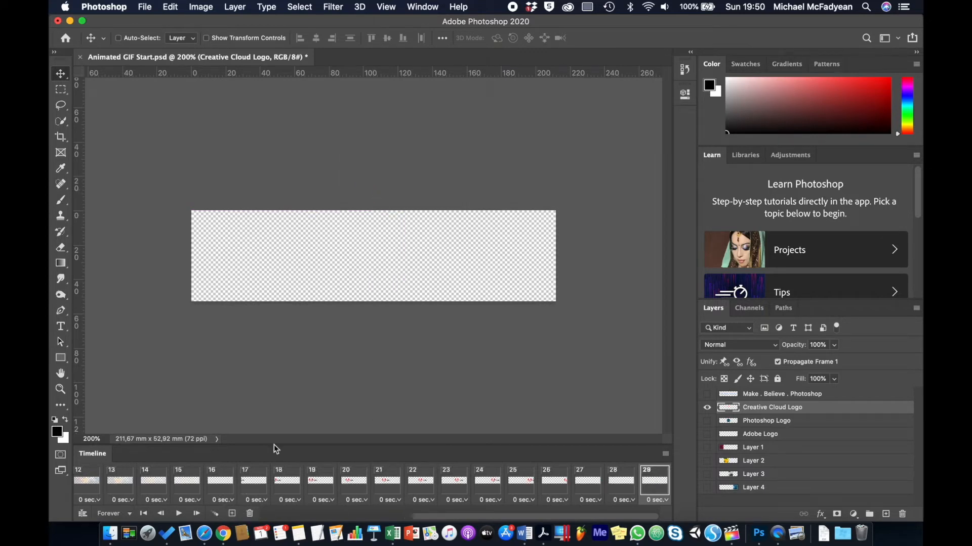
pyautogui.moveTo(373, 198); pyautogui.dragTo(378, 343)
pyautogui.keyDown('shift'); pyautogui.click(621, 483); pyautogui.keyUp('shift')
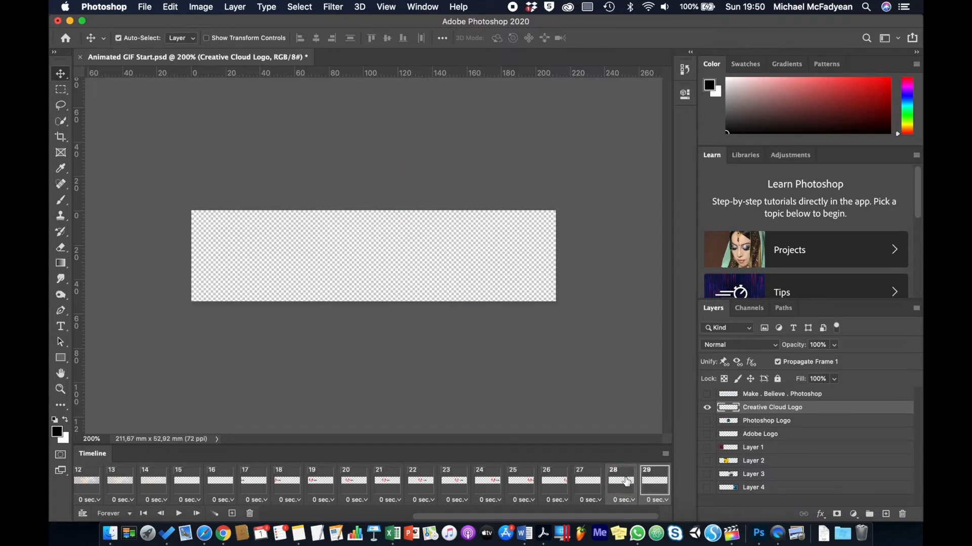
pyautogui.click(215, 513)
pyautogui.click(546, 201)
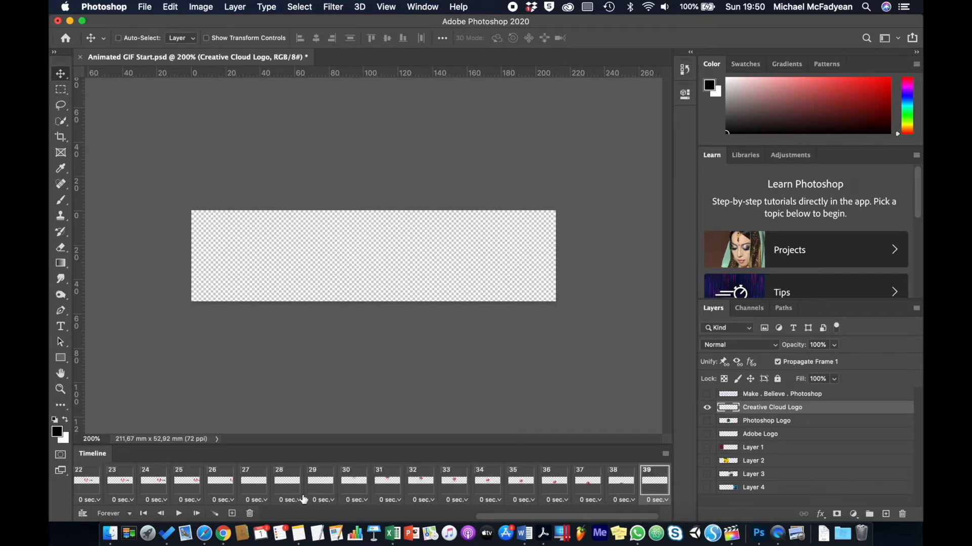
# Step: Play the animation to check the Creative Cloud logo's movement down the banner, and stop playback
pyautogui.click(180, 514)
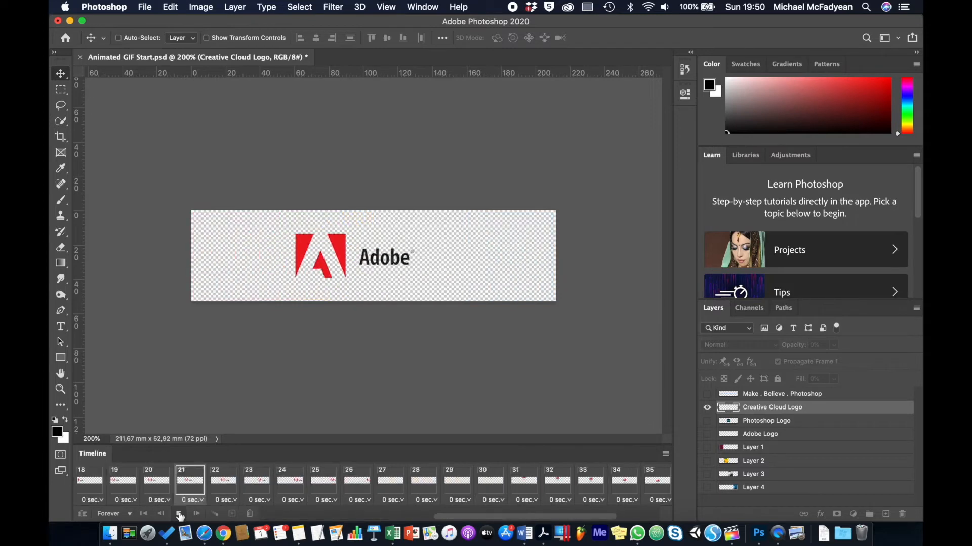
pyautogui.click(179, 513)
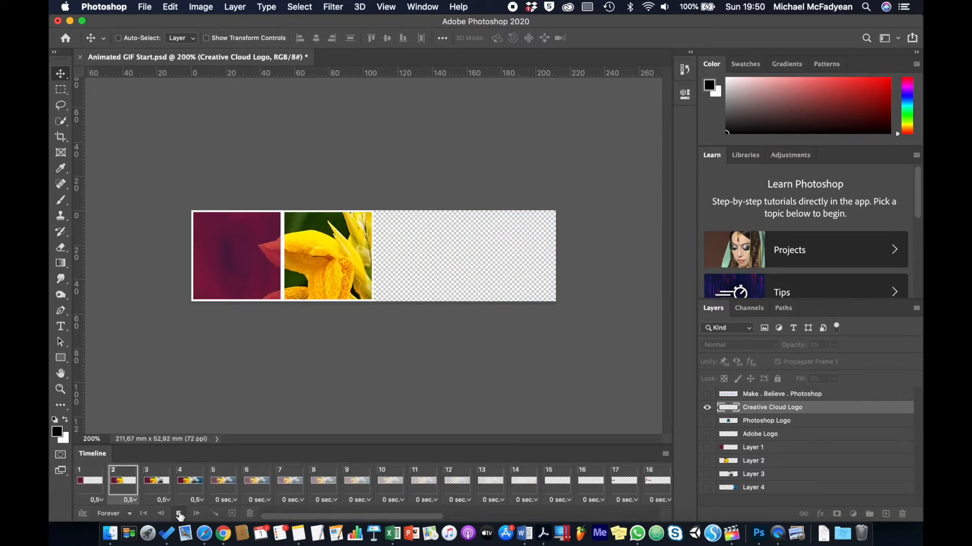
pyautogui.hscroll(2, 465, 490)
pyautogui.hscroll(10, 465, 490)
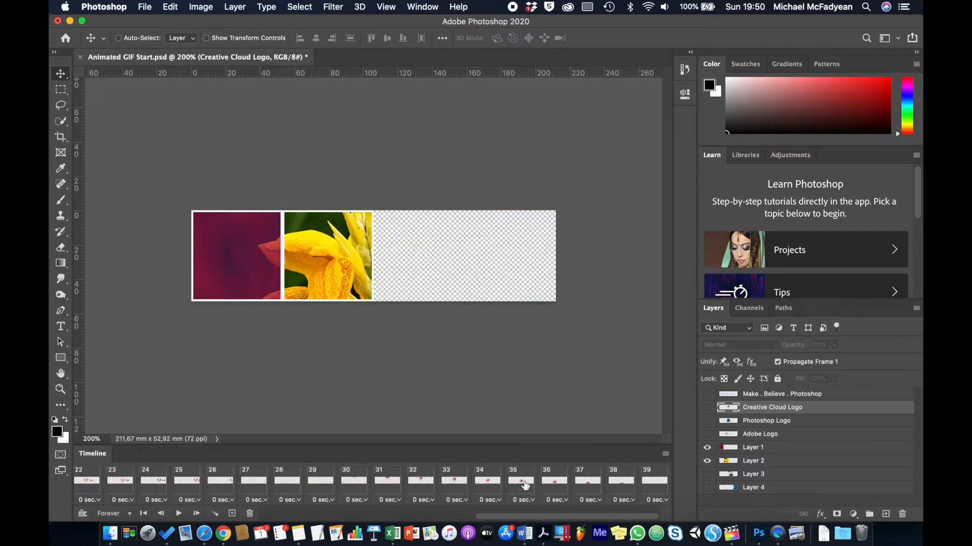
# Step: Add frame 40 after frame 39, hide the Creative Cloud Logo layer, and show the Photoshop Logo layer at 0% opacity
pyautogui.click(655, 483)
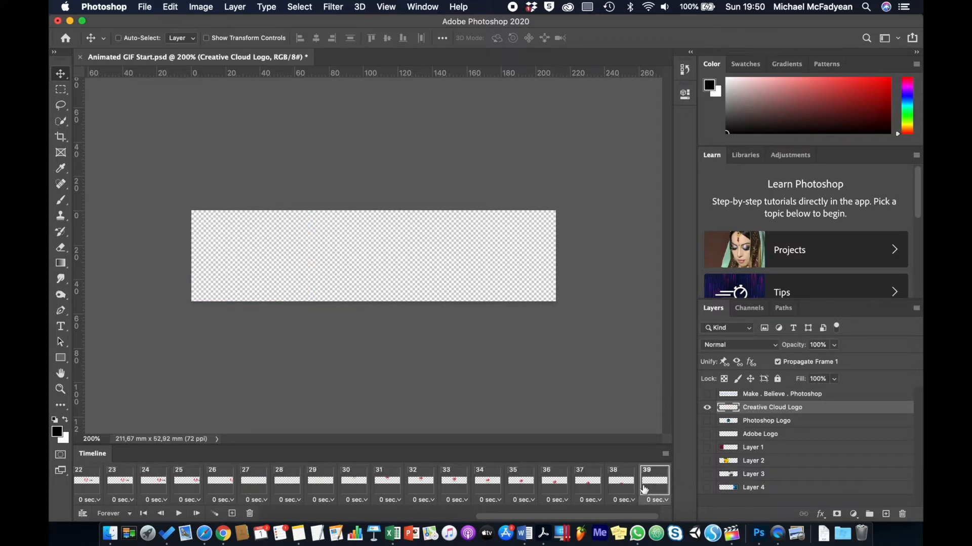
pyautogui.click(232, 514)
pyautogui.click(707, 409)
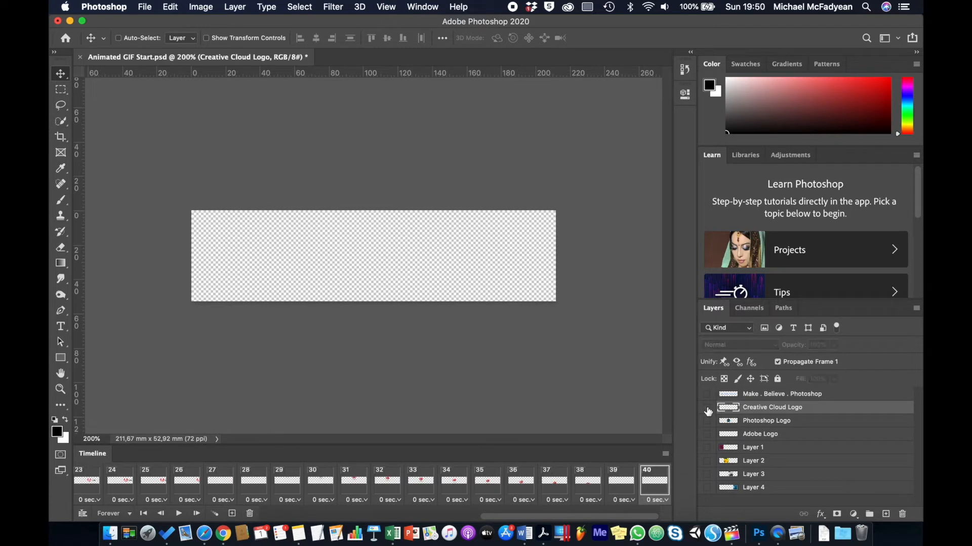
pyautogui.click(717, 422)
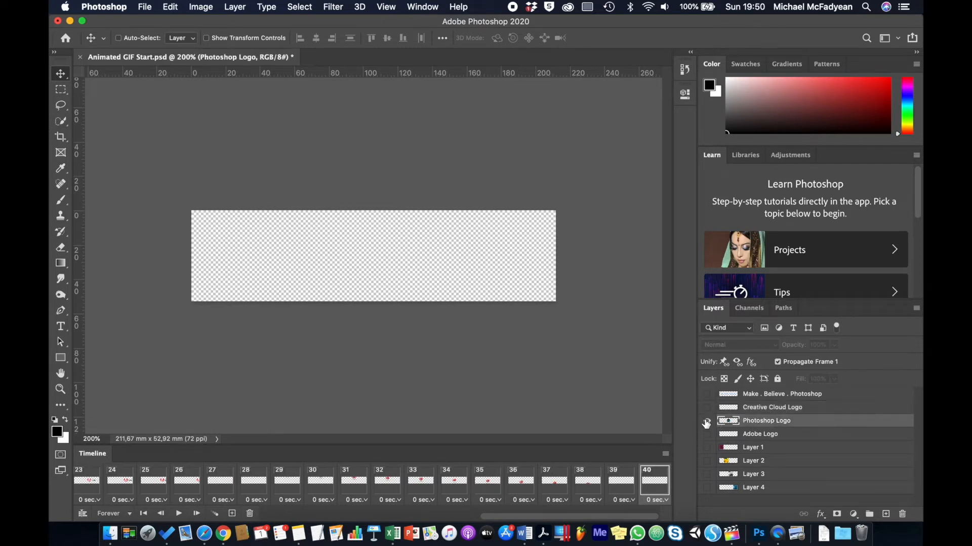
pyautogui.click(707, 421)
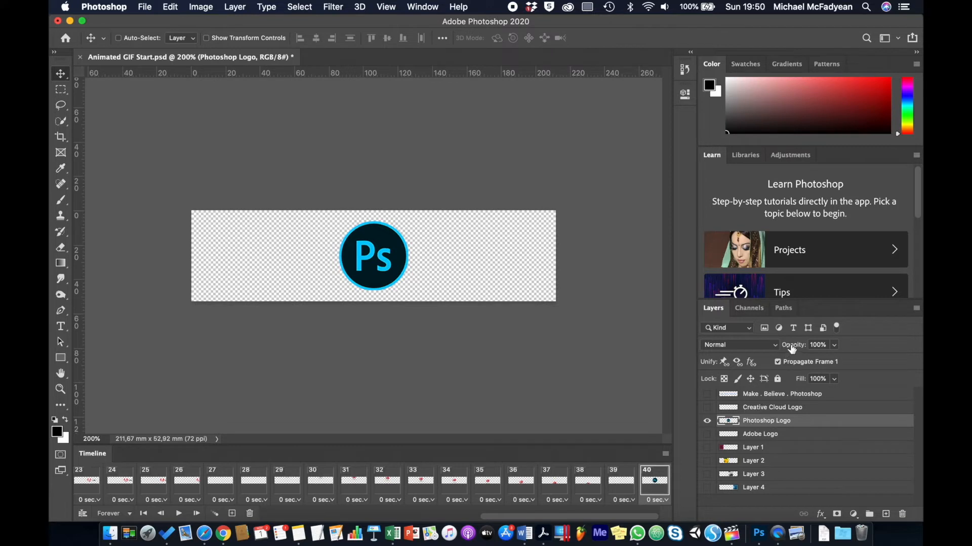
pyautogui.moveTo(792, 349); pyautogui.dragTo(658, 351)
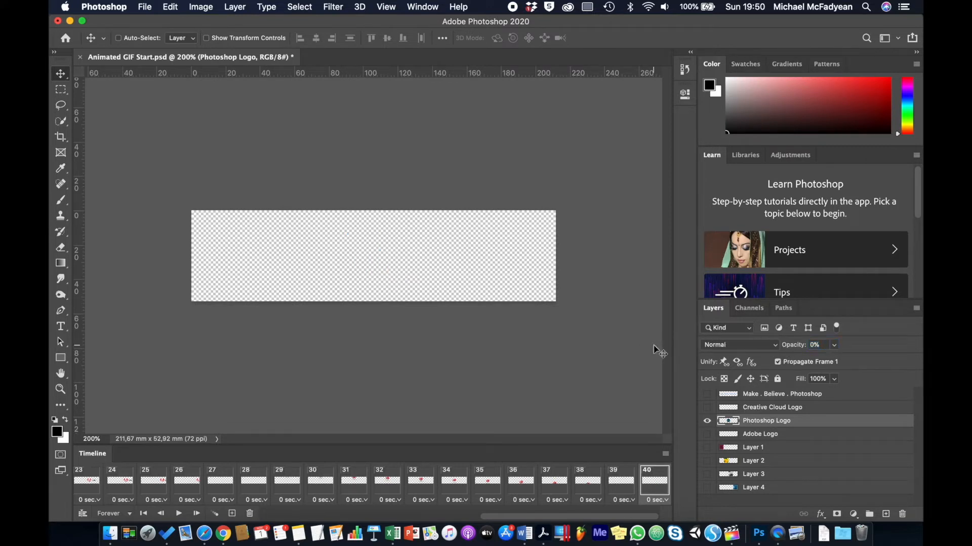
# Step: Add frame 41 with the Photoshop Logo at 100% opacity, and tween frames 40 and 41 with 10 added frames across all layers
pyautogui.click(232, 514)
pyautogui.moveTo(792, 348); pyautogui.dragTo(909, 355)
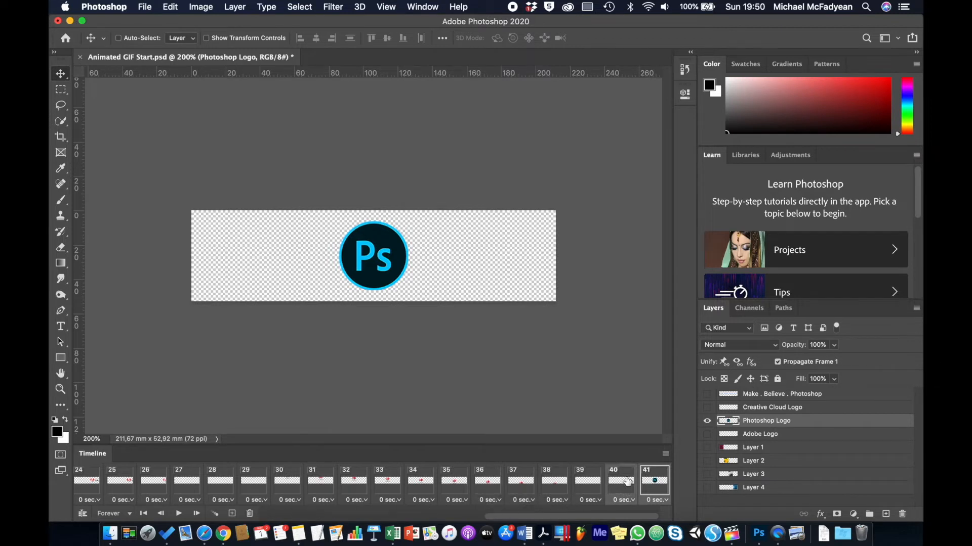
pyautogui.click(214, 514)
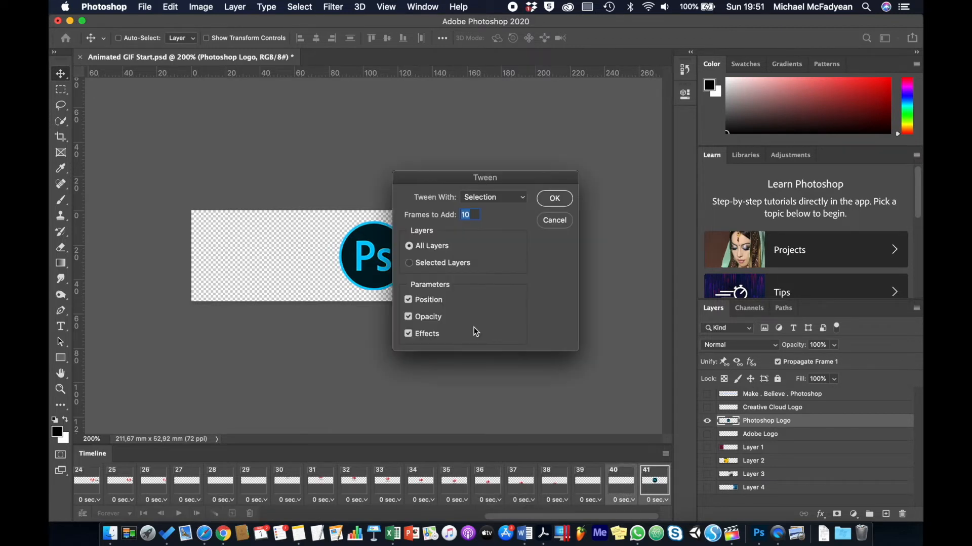
pyautogui.click(551, 200)
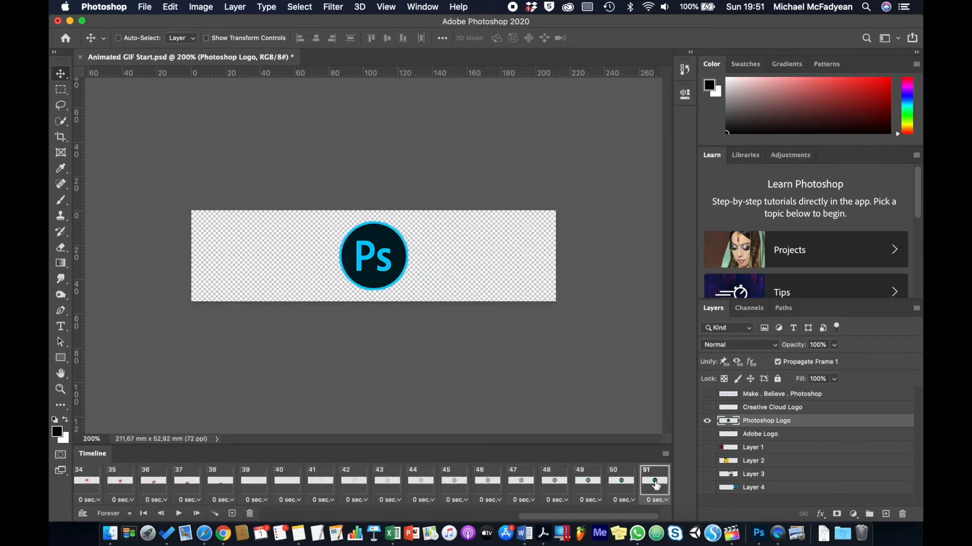
# Step: Add frame 52 with the Photoshop Logo at 0% opacity, and tween frames 51 and 52 with 10 added frames across all layers
pyautogui.click(232, 514)
pyautogui.moveTo(797, 348); pyautogui.dragTo(649, 363)
pyautogui.keyDown('super'); pyautogui.click(622, 484); pyautogui.keyUp('super')
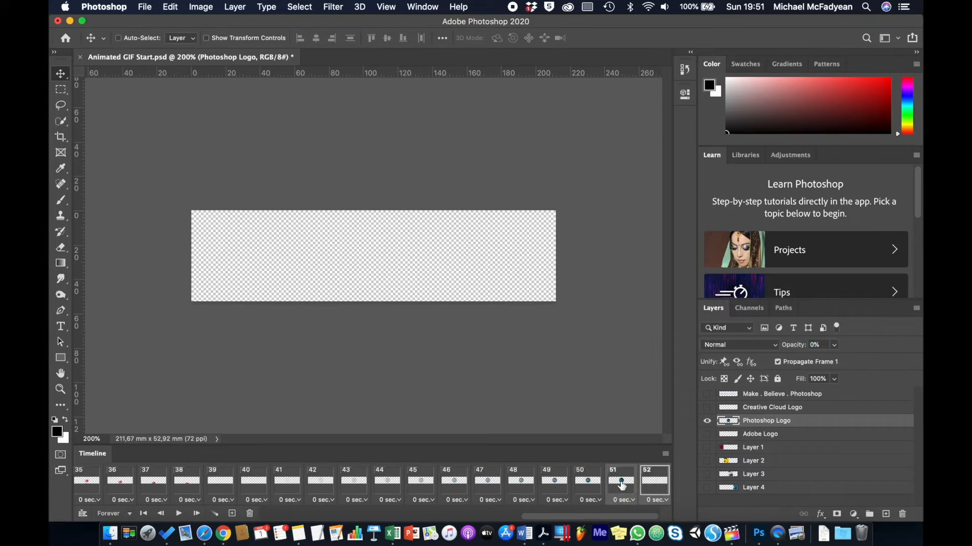
pyautogui.click(215, 514)
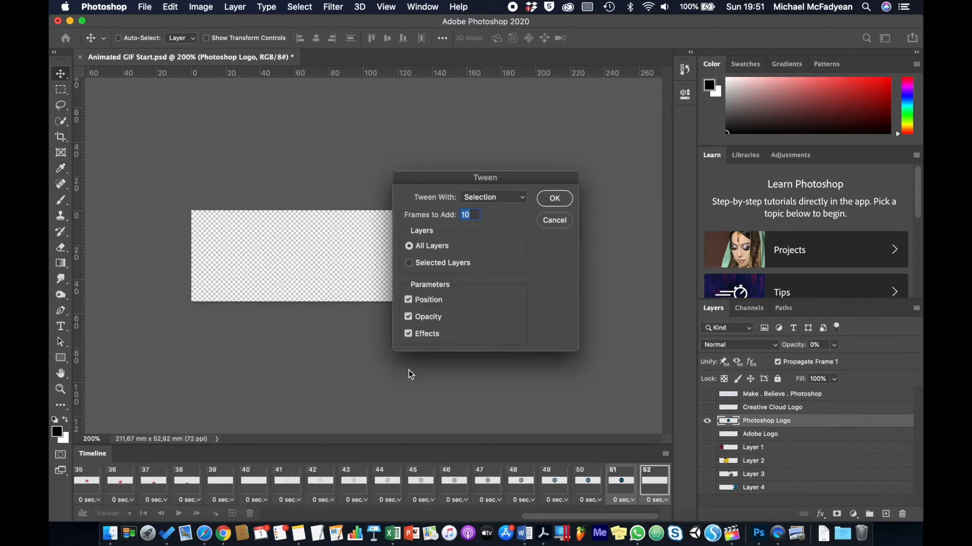
pyautogui.click(555, 198)
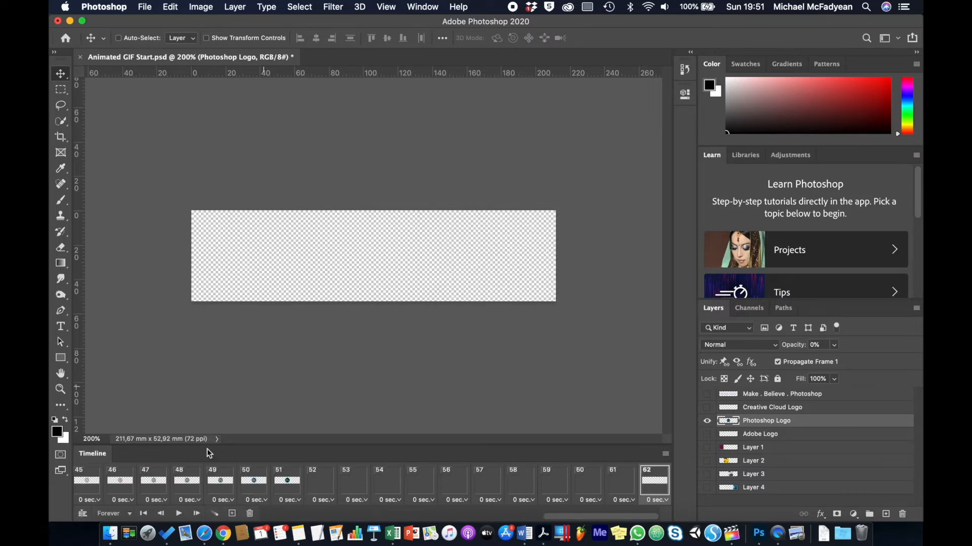
# Step: Play the animation to check the Photoshop logo's fade in and fade out, and stop playback
pyautogui.click(179, 513)
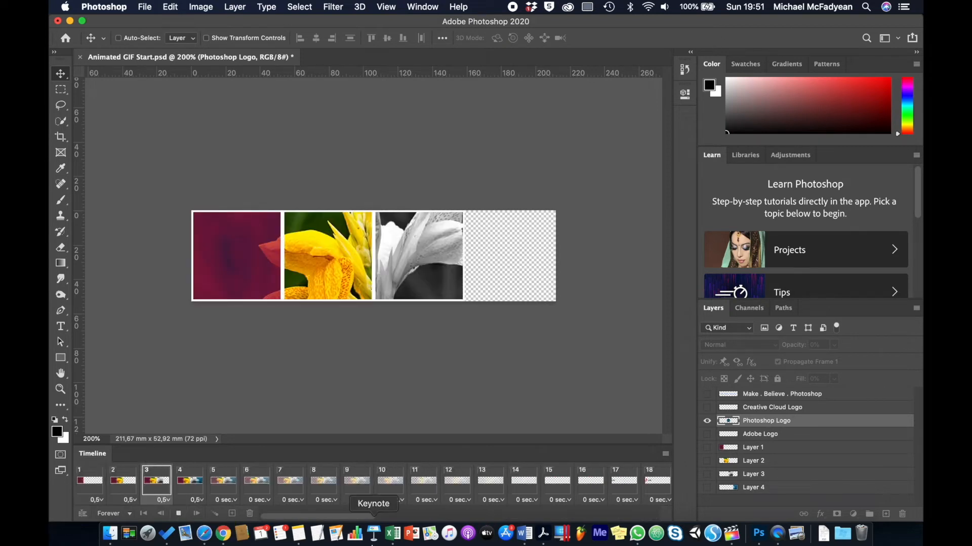
pyautogui.press('space')
pyautogui.hscroll(15, 471, 490)
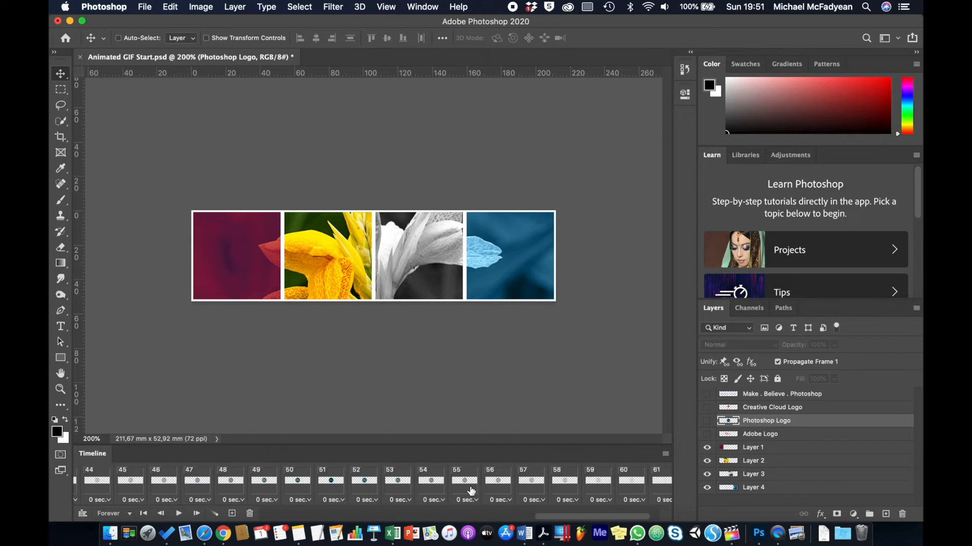
# Step: Set the delay of frame 51, where the Photoshop logo is fully opaque, to 1.0 second
pyautogui.click(397, 487)
pyautogui.click(365, 487)
pyautogui.click(336, 487)
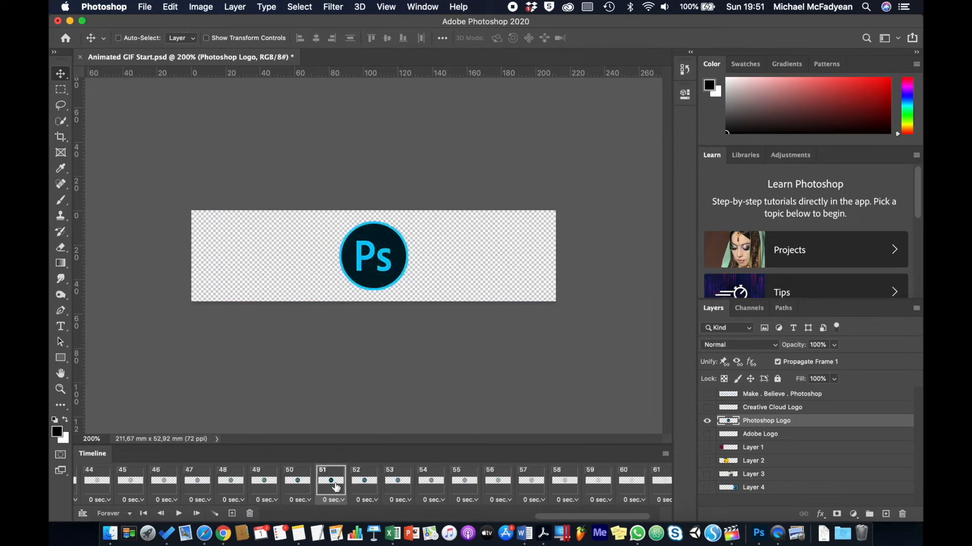
pyautogui.click(342, 501)
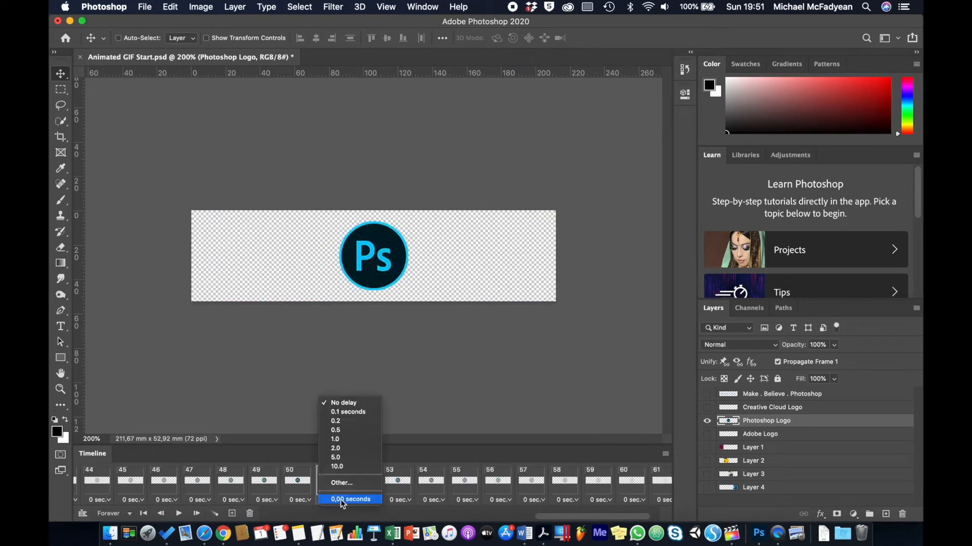
pyautogui.click(359, 445)
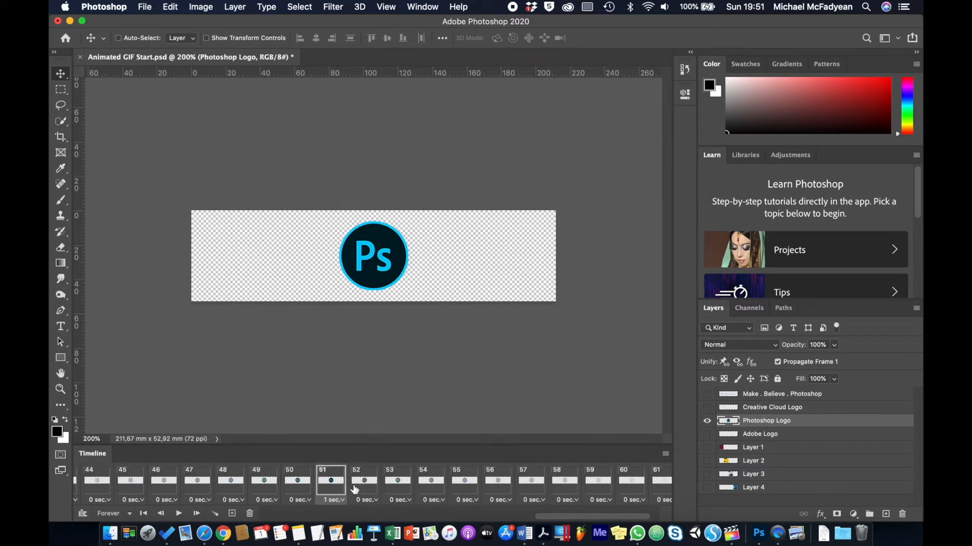
# Step: Add frame 63 after frame 62, replace the Photoshop Logo with the Make . Believe . Photoshop text, and move it off the canvas's left edge
pyautogui.hscroll(2, 354, 490)
pyautogui.click(649, 484)
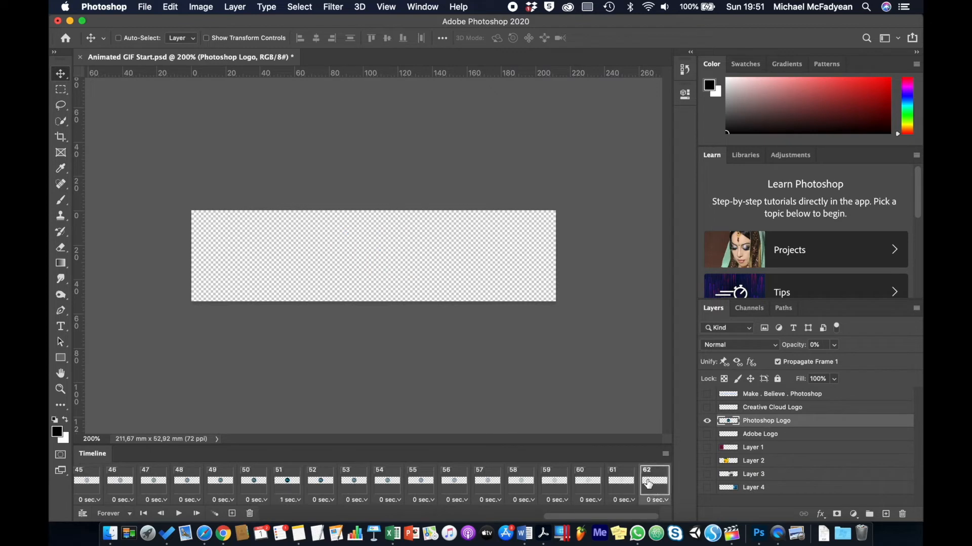
pyautogui.click(233, 513)
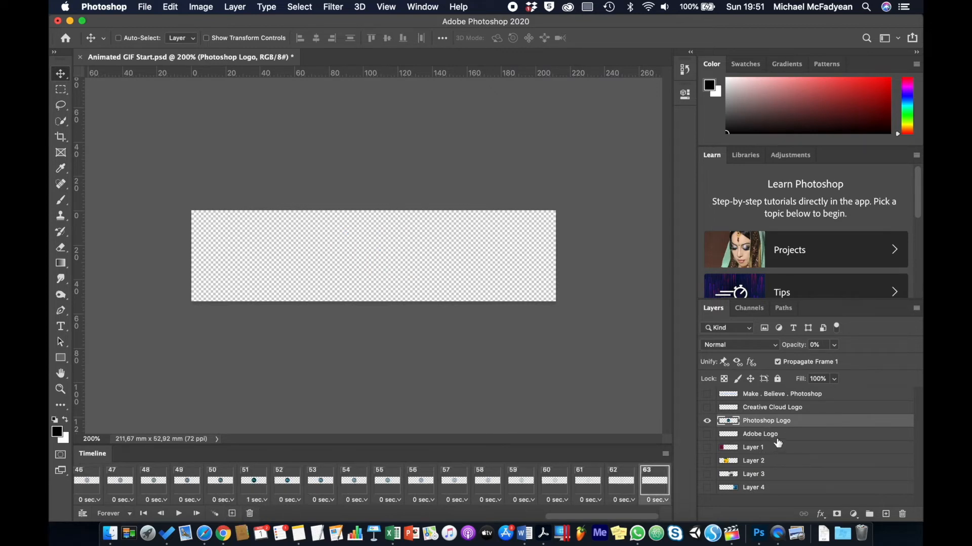
pyautogui.click(758, 398)
pyautogui.click(707, 395)
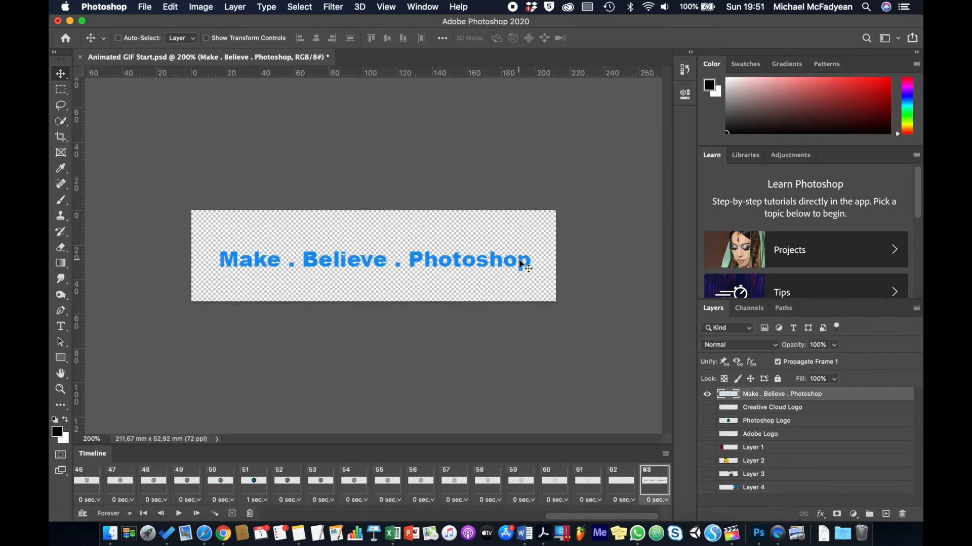
pyautogui.moveTo(521, 264); pyautogui.dragTo(177, 252)
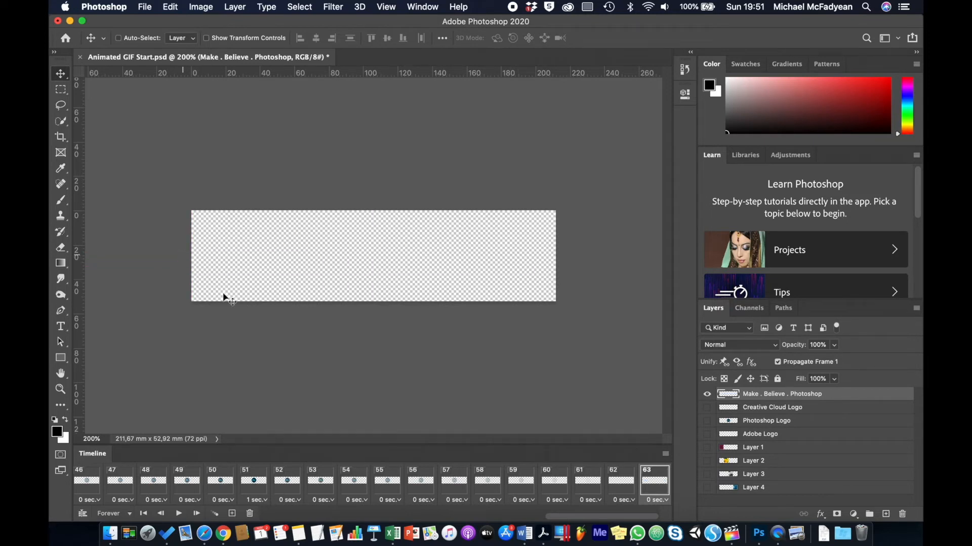
# Step: Add frame 64 with the slogan moved off the canvas's right edge, and tween frames 63 and 64 with 10 added frames
pyautogui.click(230, 514)
pyautogui.moveTo(124, 268); pyautogui.dragTo(554, 262)
pyautogui.moveTo(352, 261); pyautogui.dragTo(582, 272)
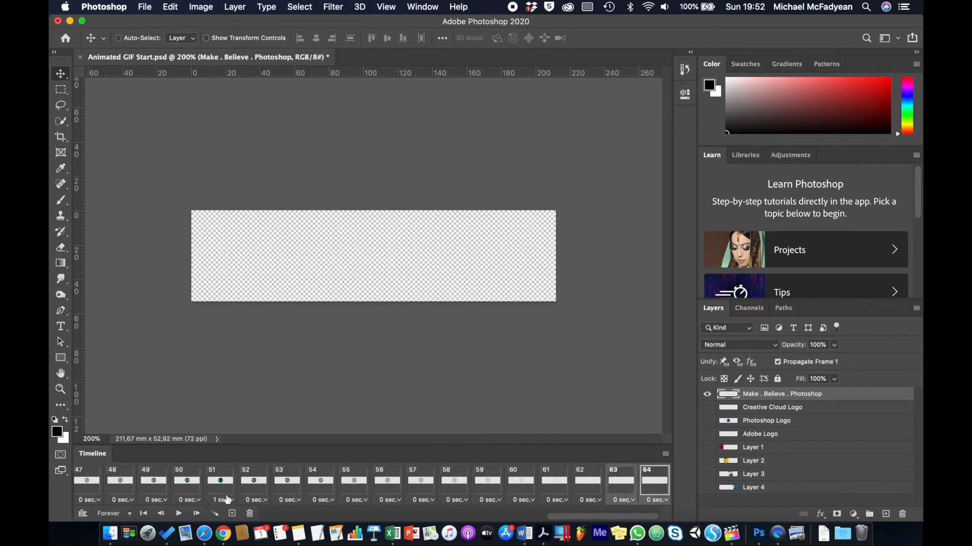
pyautogui.click(214, 515)
pyautogui.click(556, 199)
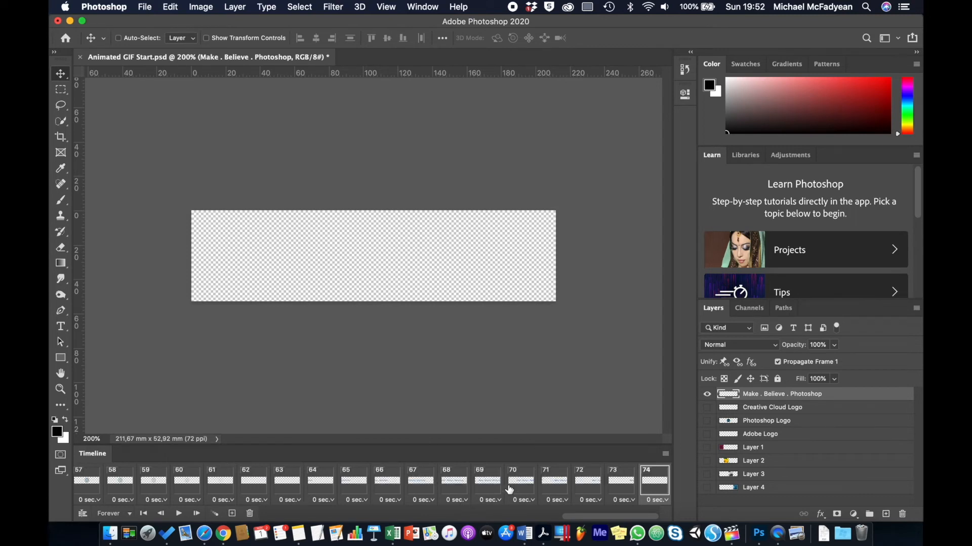
# Step: Examine frames 65 to 69 to find where the slogan is closest to the canvas centre
pyautogui.click(365, 486)
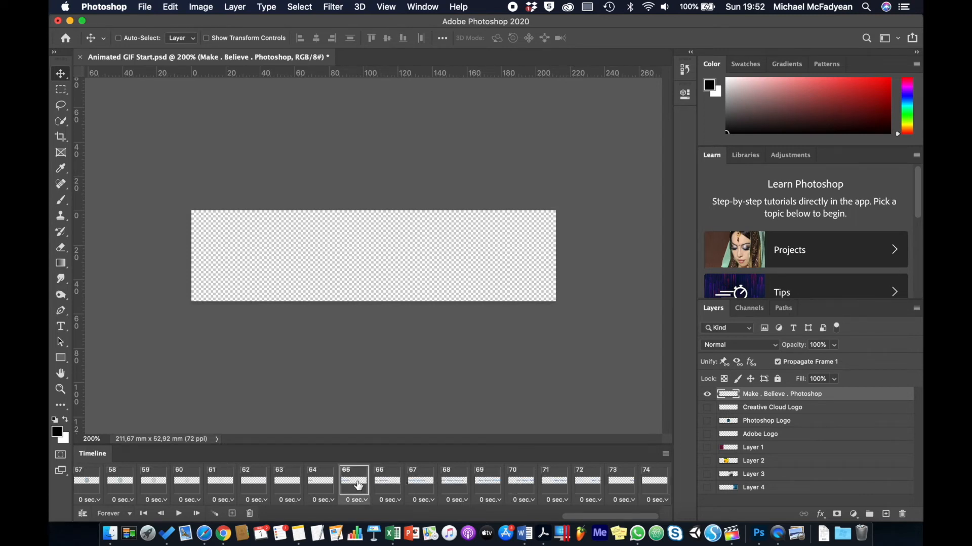
pyautogui.click(395, 484)
pyautogui.click(429, 484)
pyautogui.click(452, 482)
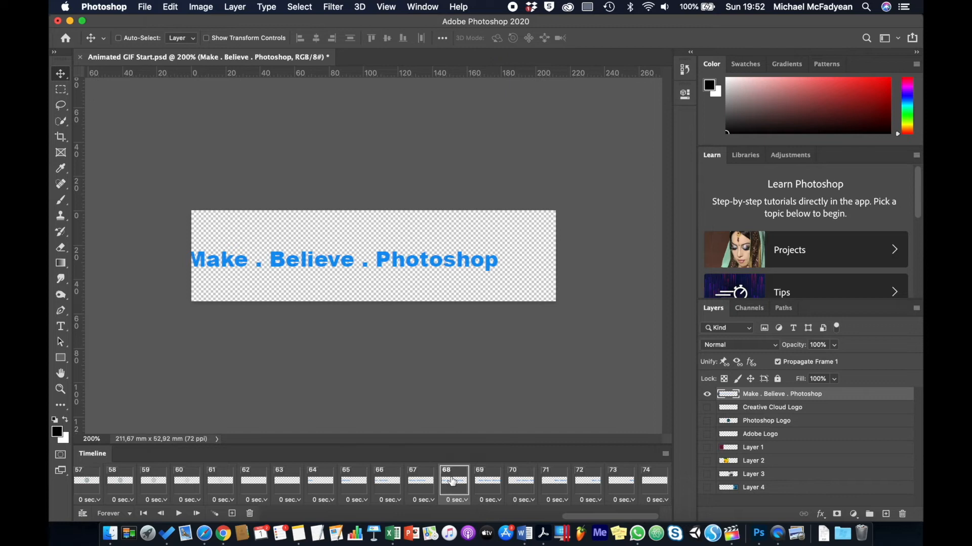
pyautogui.click(483, 482)
pyautogui.click(461, 484)
pyautogui.click(480, 486)
pyautogui.click(455, 487)
pyautogui.click(488, 489)
pyautogui.click(461, 488)
# Step: Add a copy of frame 68 after it with the slogan centred on the canvas and a delay of 1.0 second
pyautogui.press('Right')
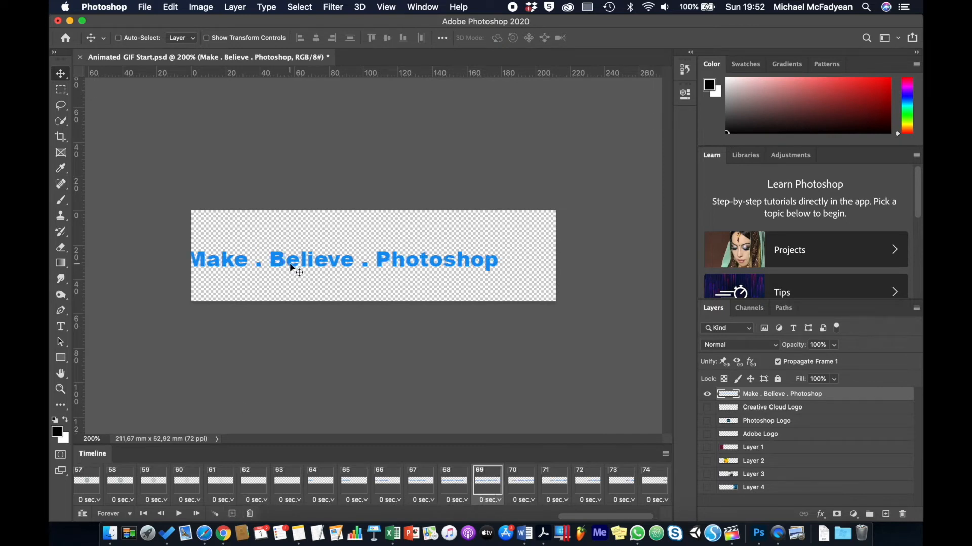
pyautogui.click(291, 268)
pyautogui.moveTo(291, 268); pyautogui.dragTo(348, 260)
pyautogui.press('super+z')
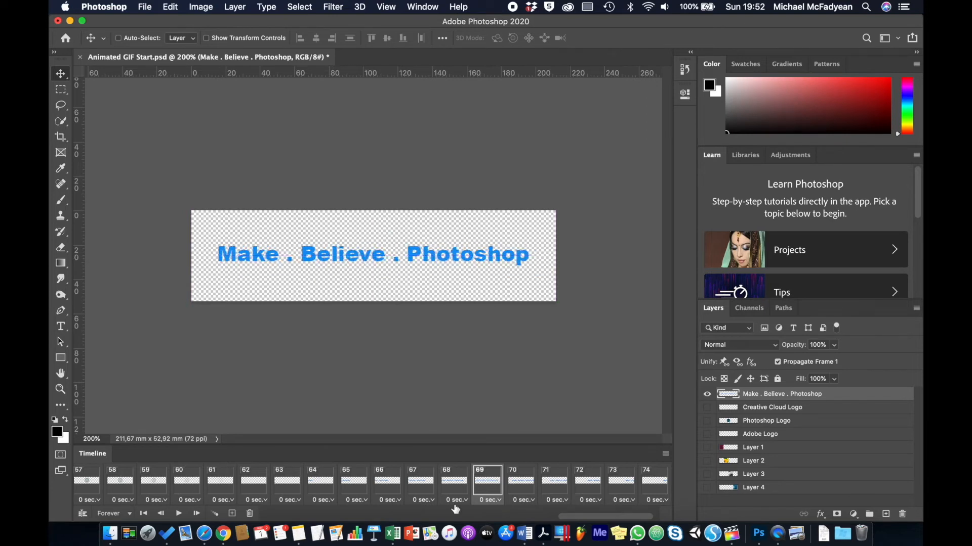
pyautogui.click(500, 502)
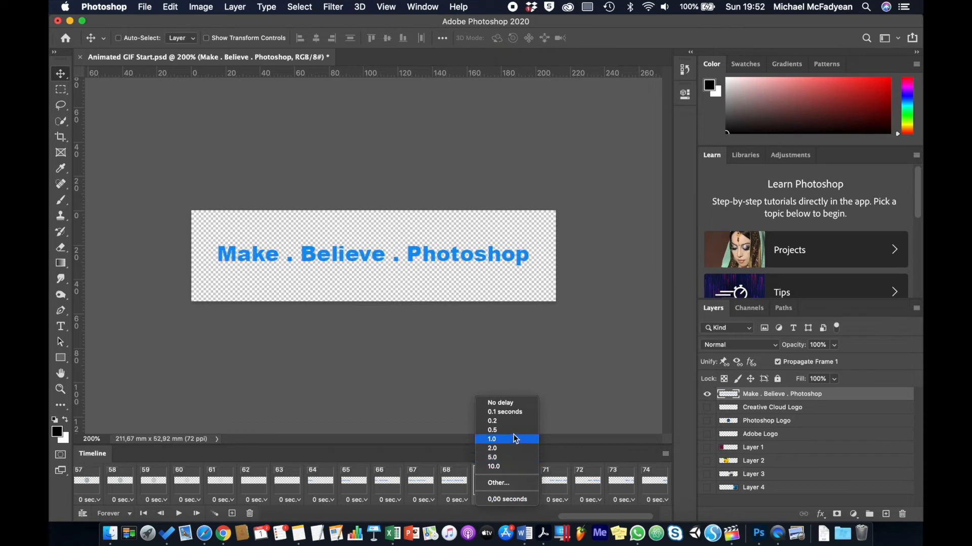
pyautogui.click(514, 438)
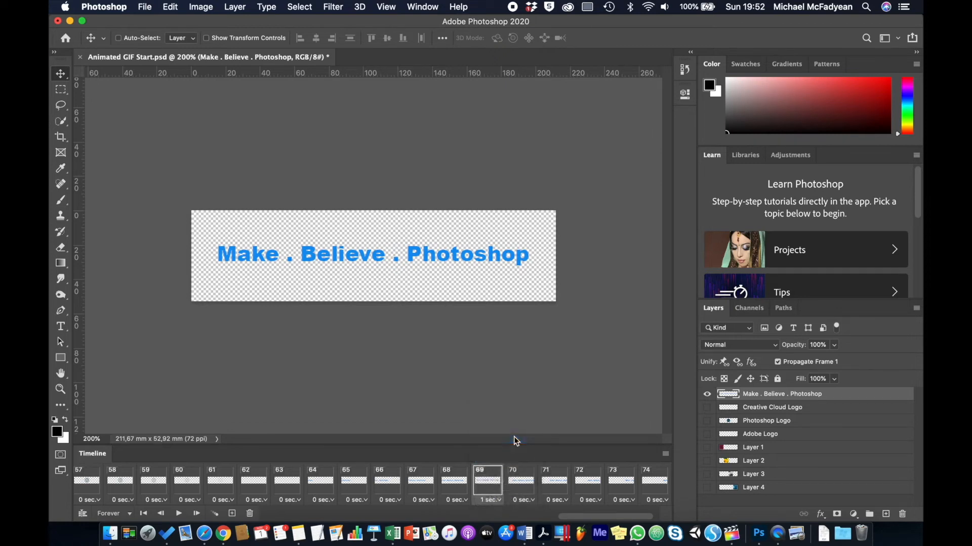
# Step: Play the animation from frame 1 to check the slogan's pause, and stop playback
pyautogui.hscroll(-15, 491, 494)
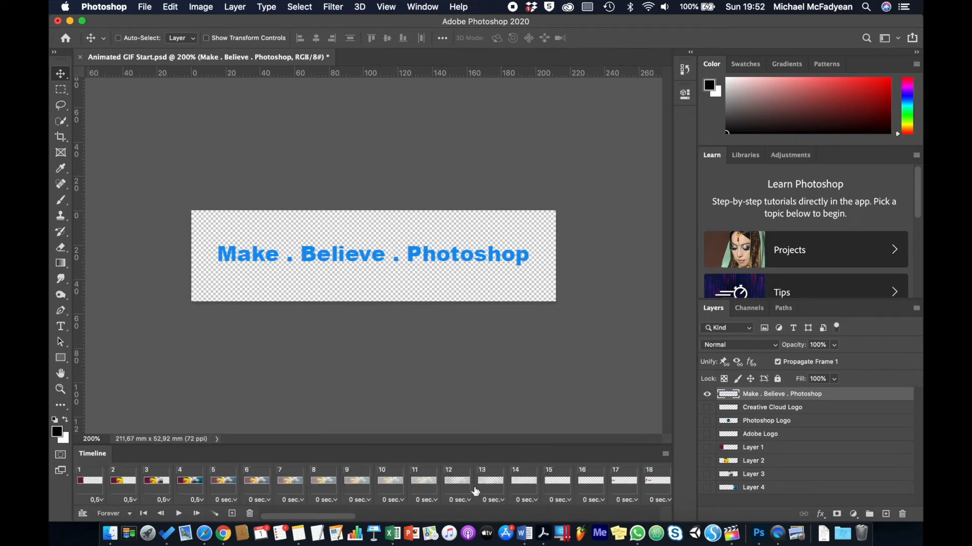
pyautogui.click(86, 482)
pyautogui.click(179, 514)
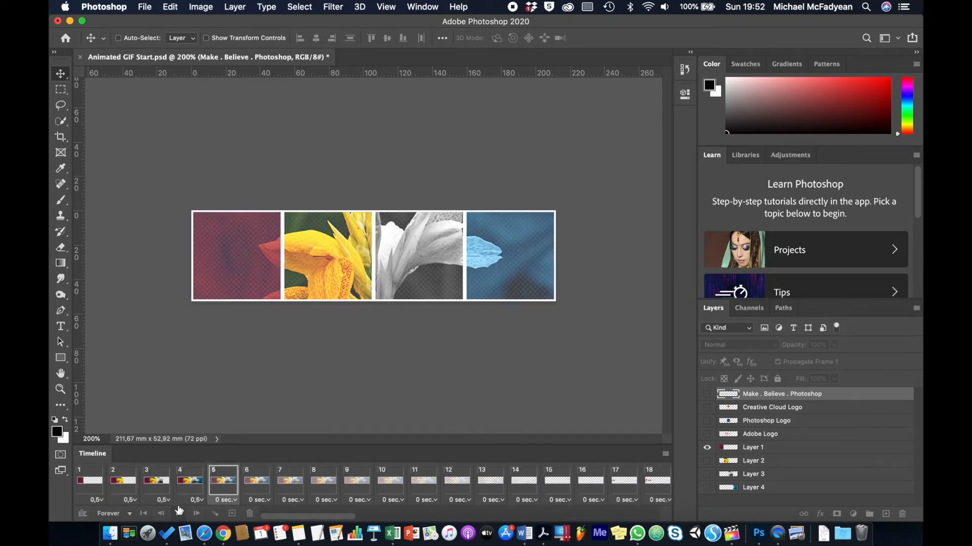
pyautogui.click(178, 514)
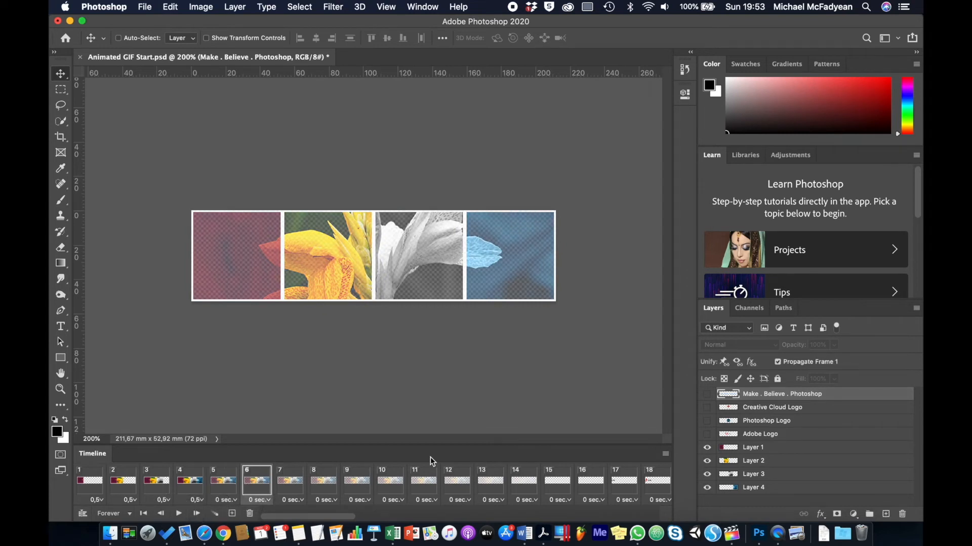
# Step: Delete frame 69, the one-second frame with the centred slogan
pyautogui.hscroll(15, 380, 508)
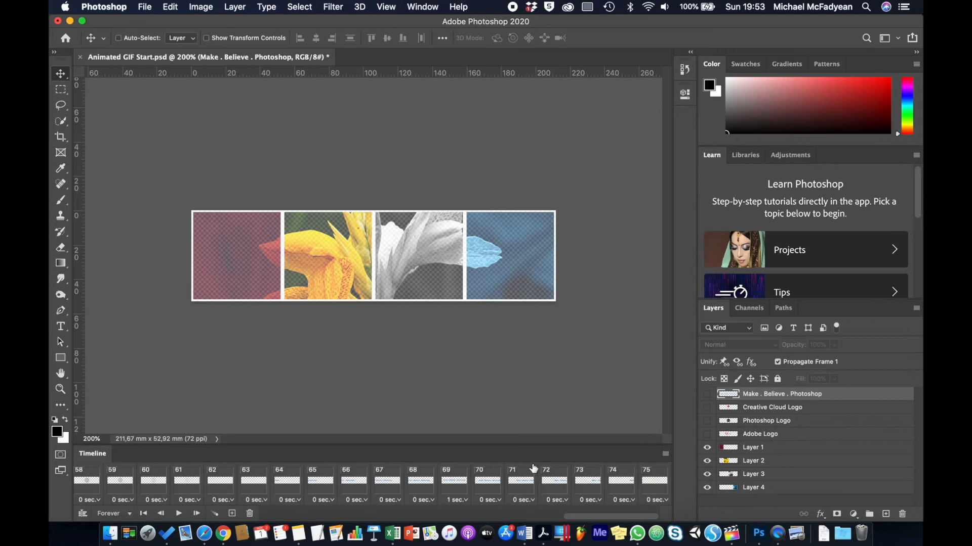
pyautogui.click(492, 486)
pyautogui.click(450, 482)
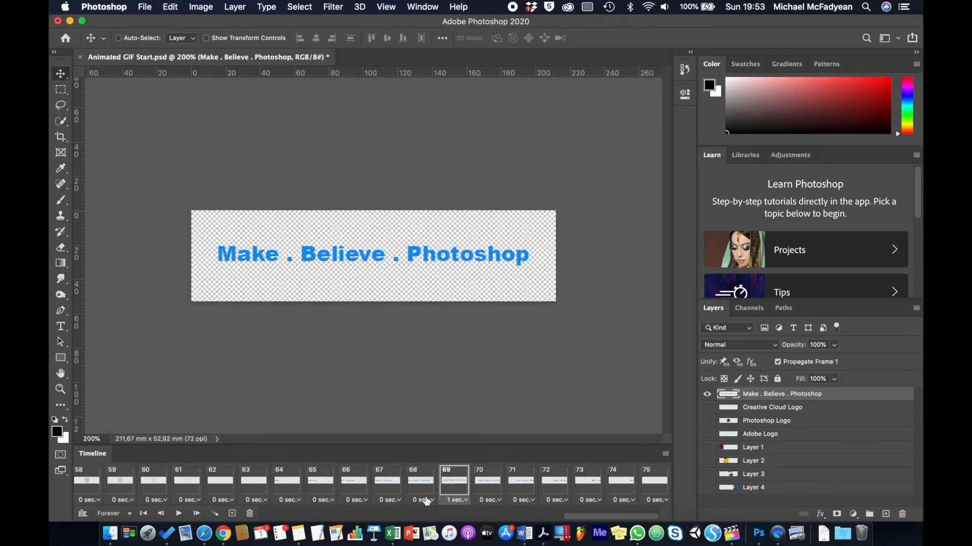
pyautogui.click(248, 514)
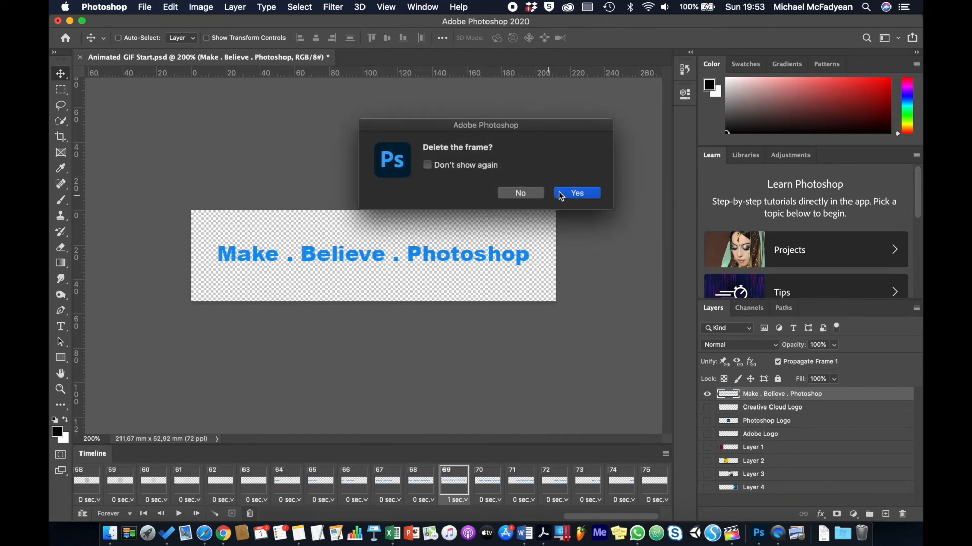
pyautogui.click(569, 192)
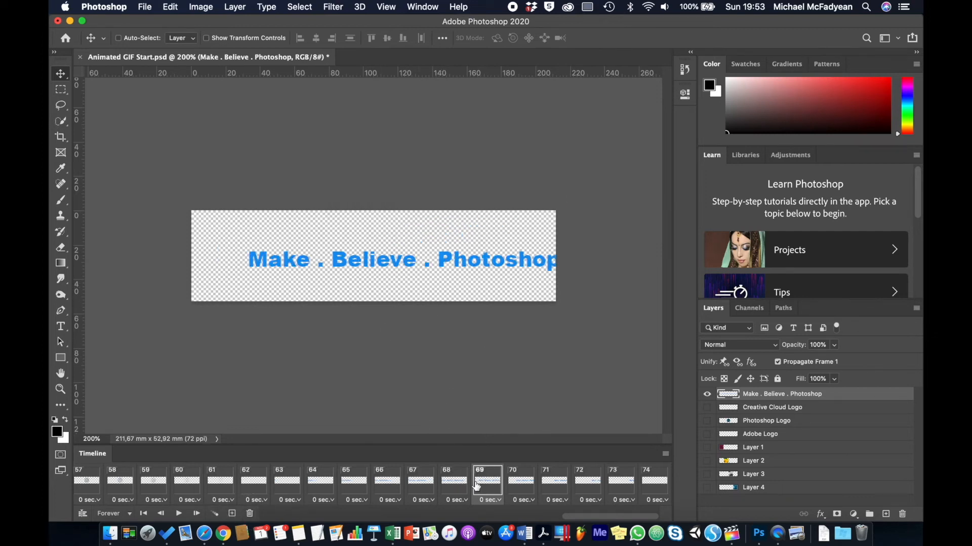
# Step: Duplicate frame 68, shift the slogan horizontally to the canvas centre in the new frame 69, and set its delay to 1.0 second
pyautogui.click(462, 488)
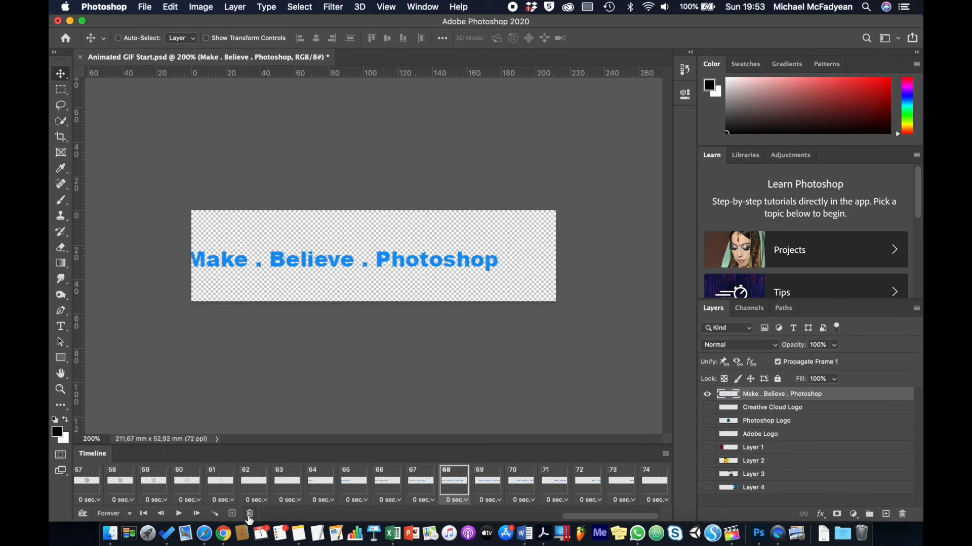
pyautogui.click(233, 514)
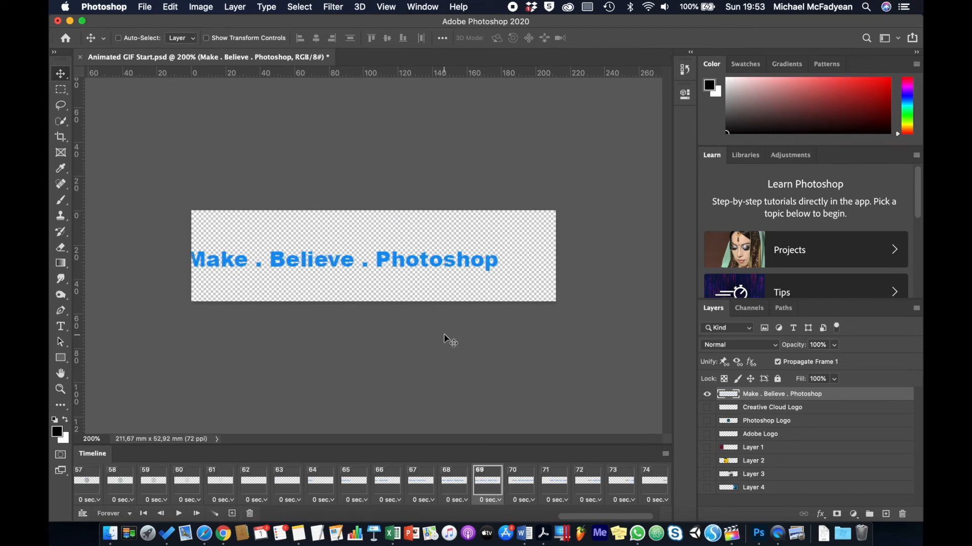
pyautogui.press('Right')
pyautogui.press('Right')
pyautogui.press('Right')
pyautogui.press('Right')
pyautogui.press('Right')
pyautogui.press('Right')
pyautogui.press('Right')
pyautogui.press('Right')
pyautogui.press('Right')
pyautogui.press('Right')
pyautogui.press('Right')
pyautogui.press('Right')
pyautogui.press('Right')
pyautogui.press('Right')
pyautogui.press('Right')
pyautogui.press('Right')
pyautogui.press('Right')
pyautogui.press('Right')
pyautogui.press('Right')
pyautogui.press('Right')
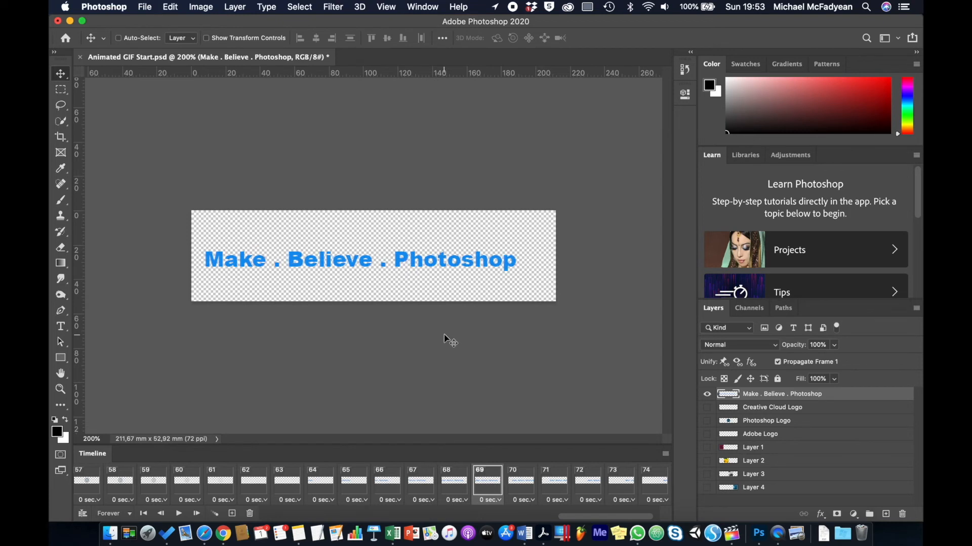
pyautogui.press('Right')
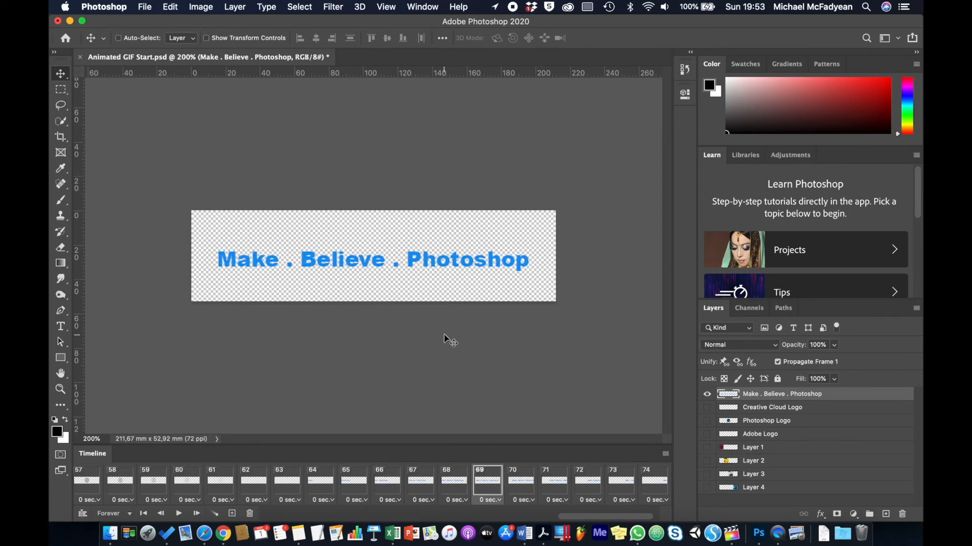
pyautogui.press('Right')
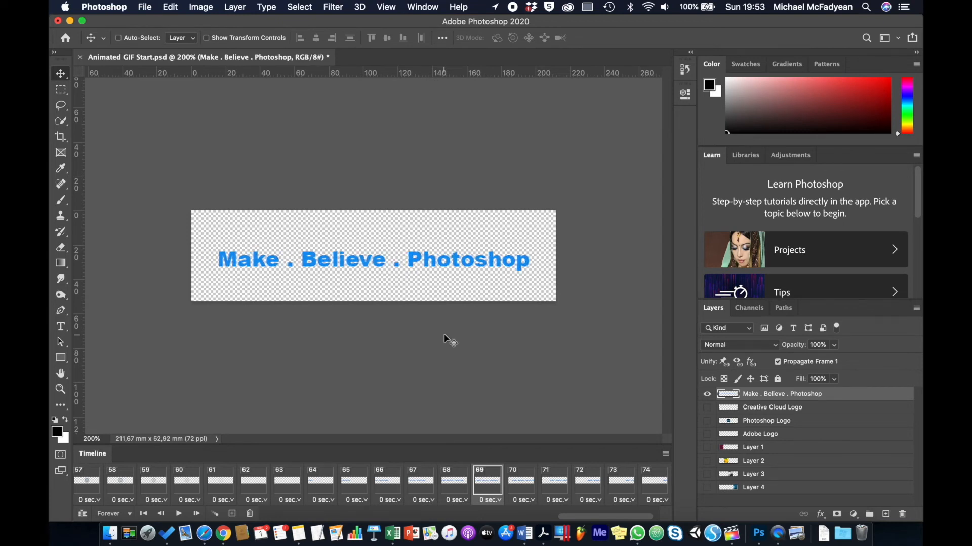
pyautogui.click(501, 500)
pyautogui.click(509, 438)
# Step: Play the whole animation to check it, stop playback, and keep the looping option set to Forever
pyautogui.click(180, 514)
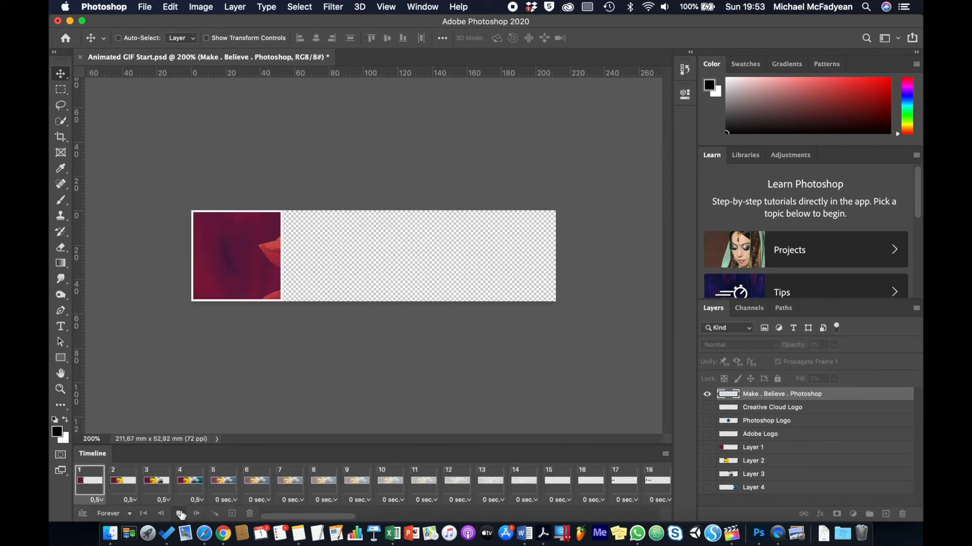
pyautogui.click(180, 514)
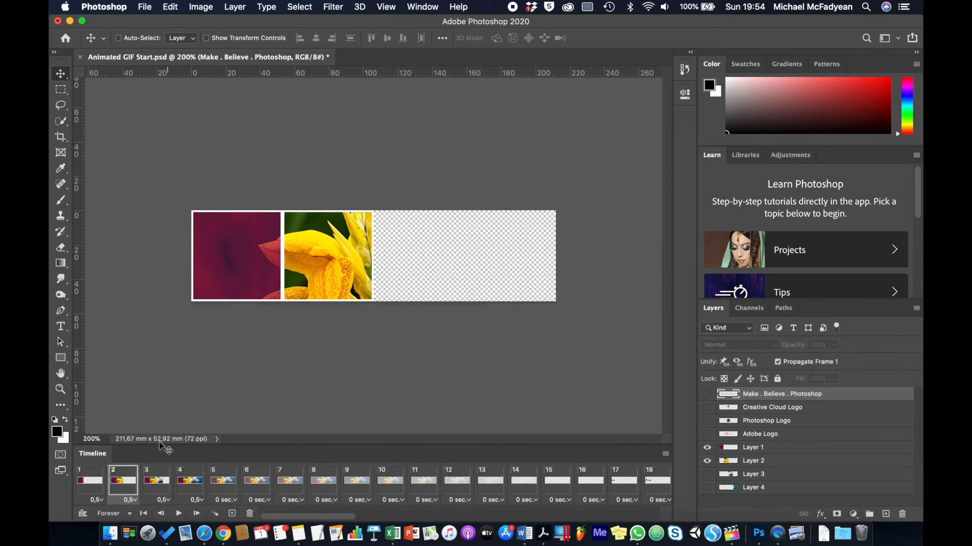
pyautogui.click(116, 517)
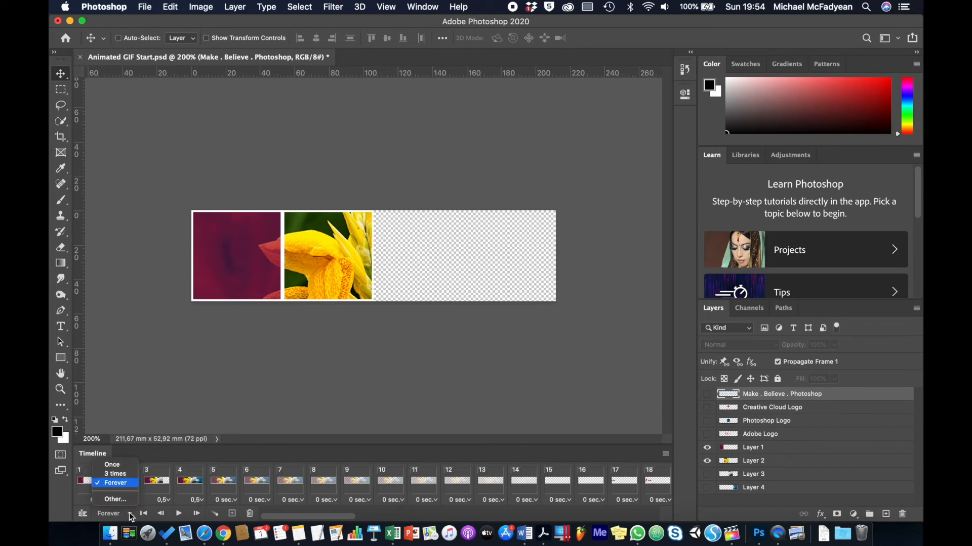
pyautogui.click(124, 484)
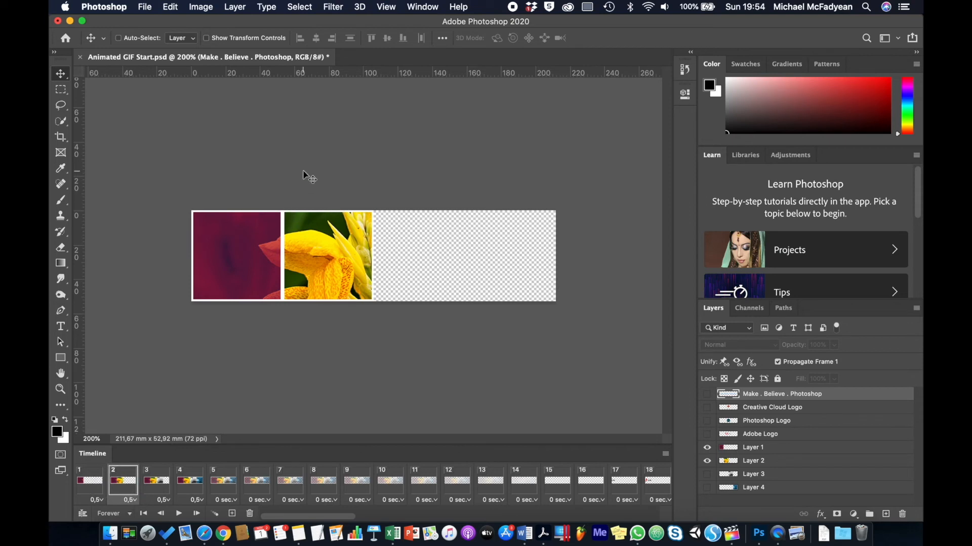
# Step: Open Save for Web (Legacy) with the GIF 32 Dithered preset and turn off Transparency
pyautogui.click(146, 6)
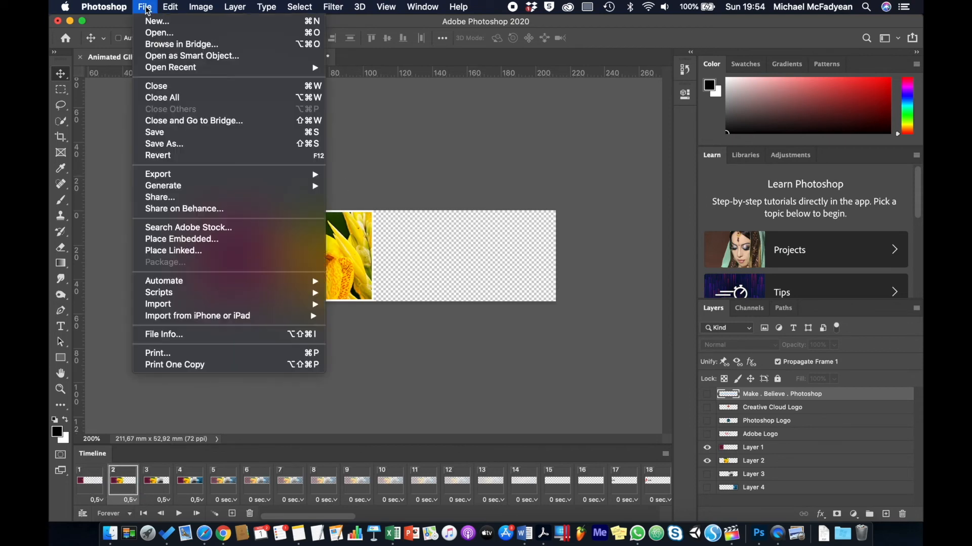
pyautogui.moveTo(230, 175)
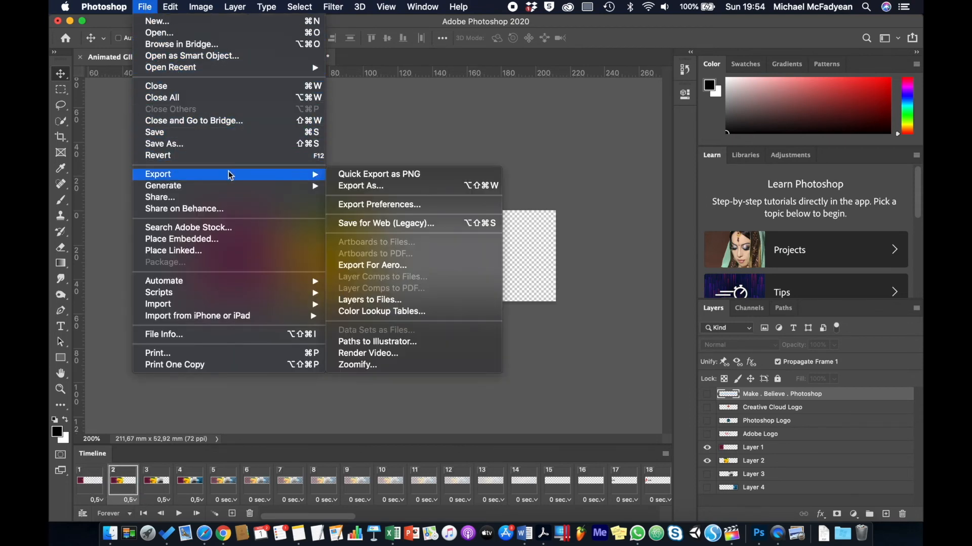
pyautogui.click(380, 224)
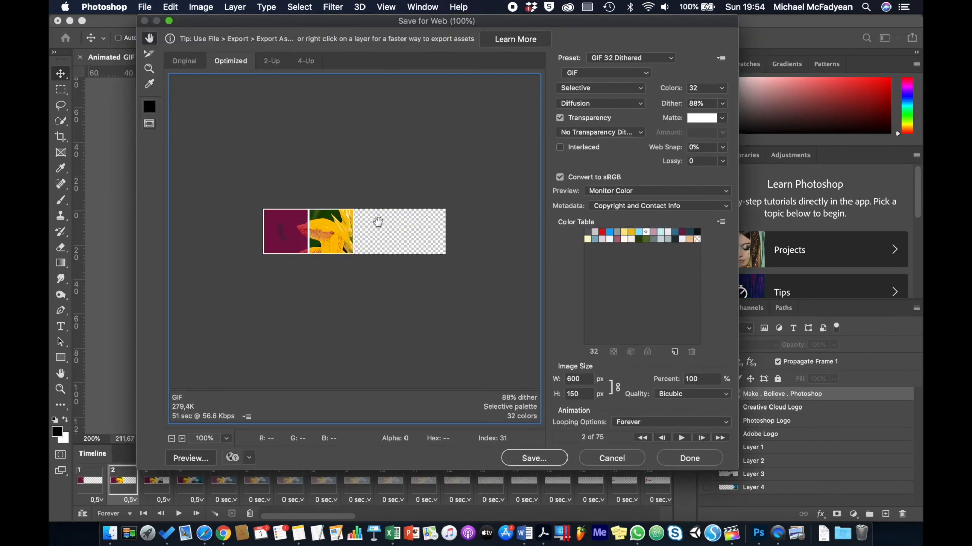
pyautogui.click(622, 59)
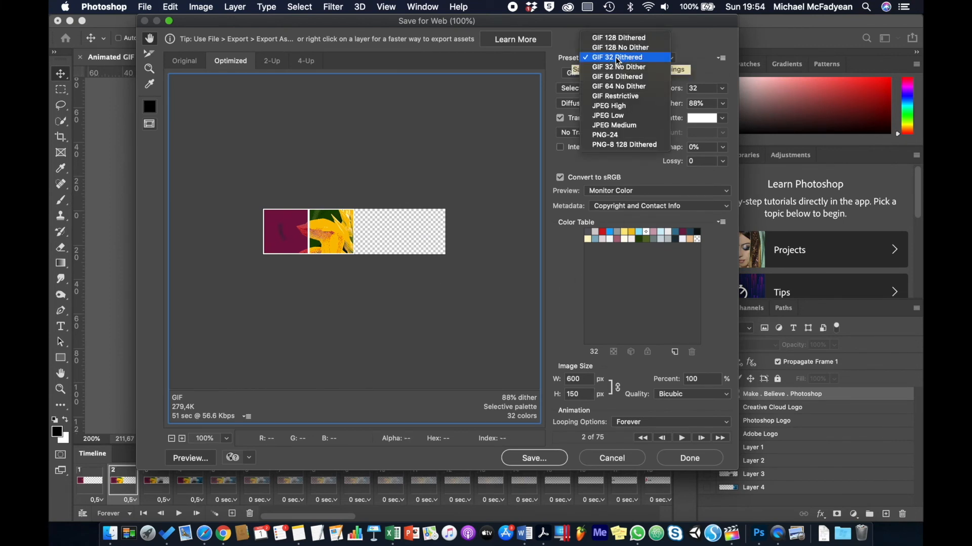
pyautogui.click(644, 60)
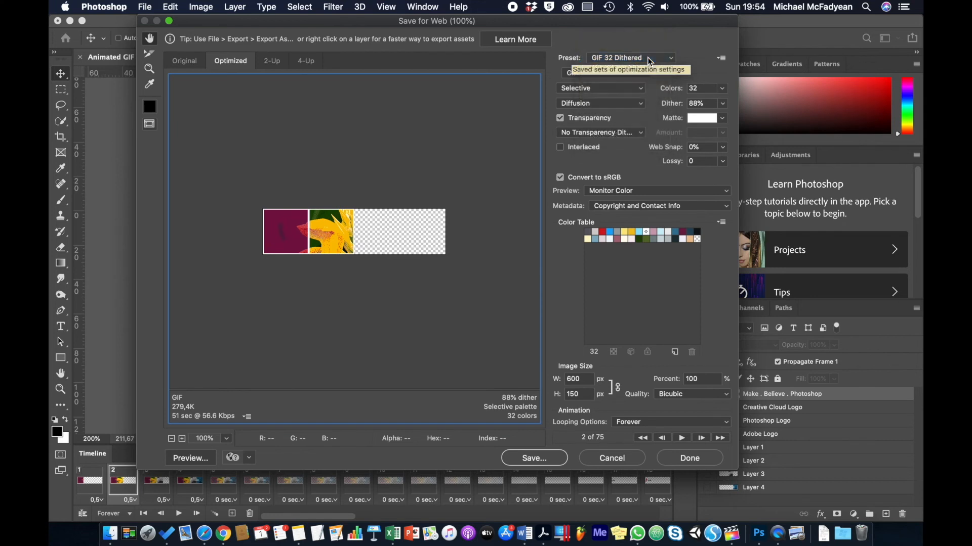
pyautogui.click(559, 118)
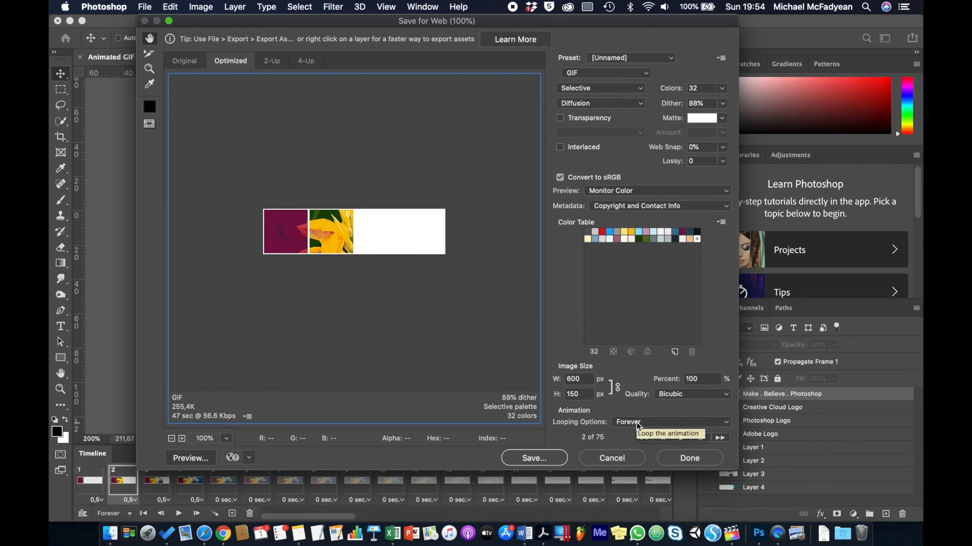
# Step: Save the GIF to the Desktop as Images Only, replacing "Start" in the file name with the author's full name
pyautogui.click(554, 460)
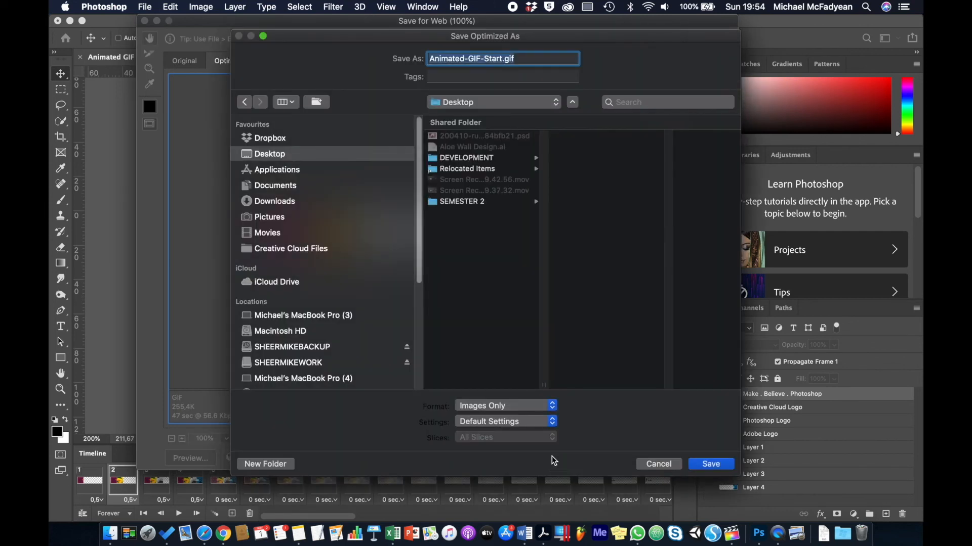
pyautogui.click(481, 59)
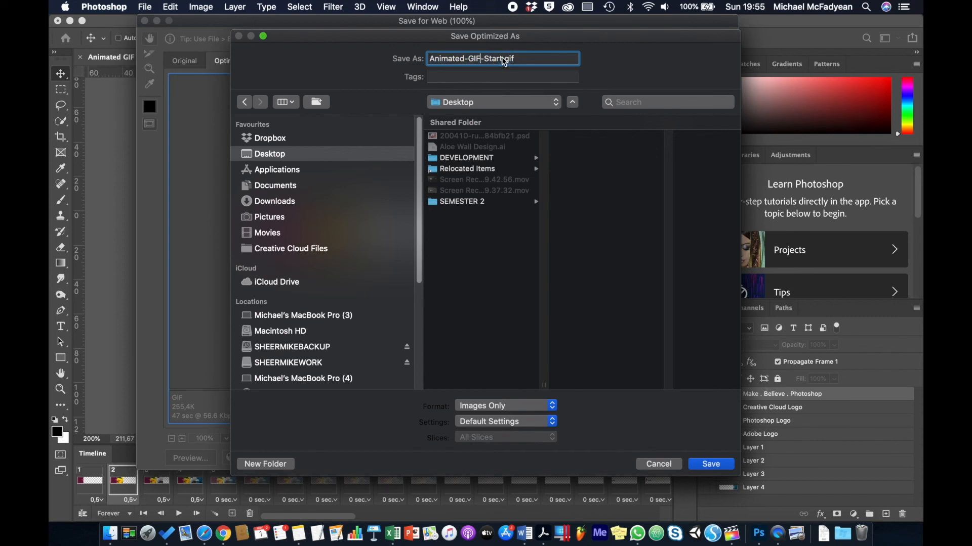
pyautogui.click(504, 60)
pyautogui.moveTo(503, 60); pyautogui.dragTo(487, 62)
pyautogui.write('Mike McFadyean')
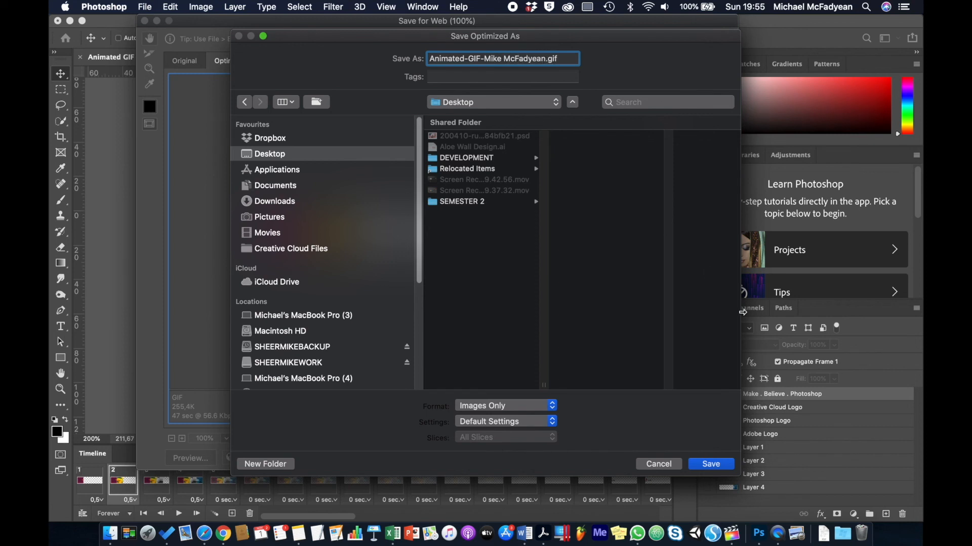
pyautogui.click(559, 404)
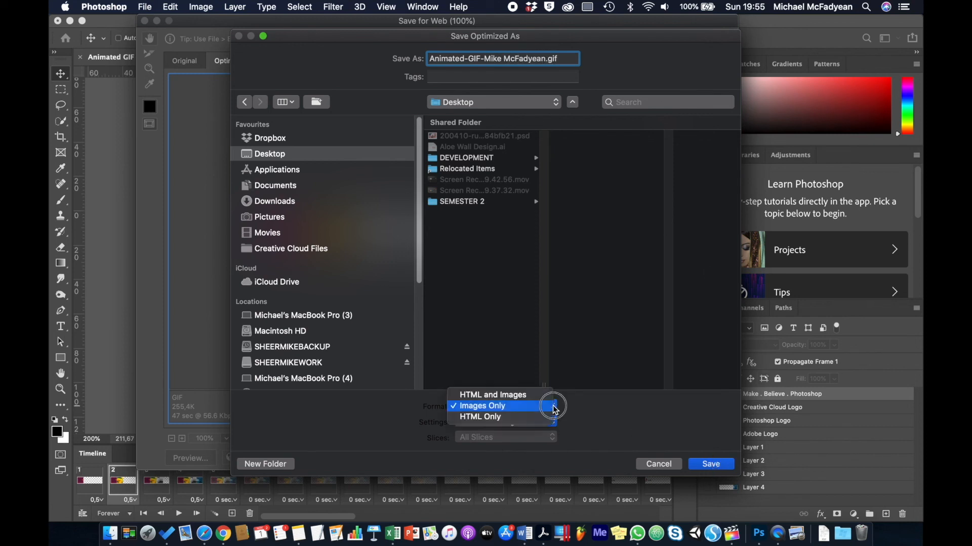
pyautogui.click(526, 409)
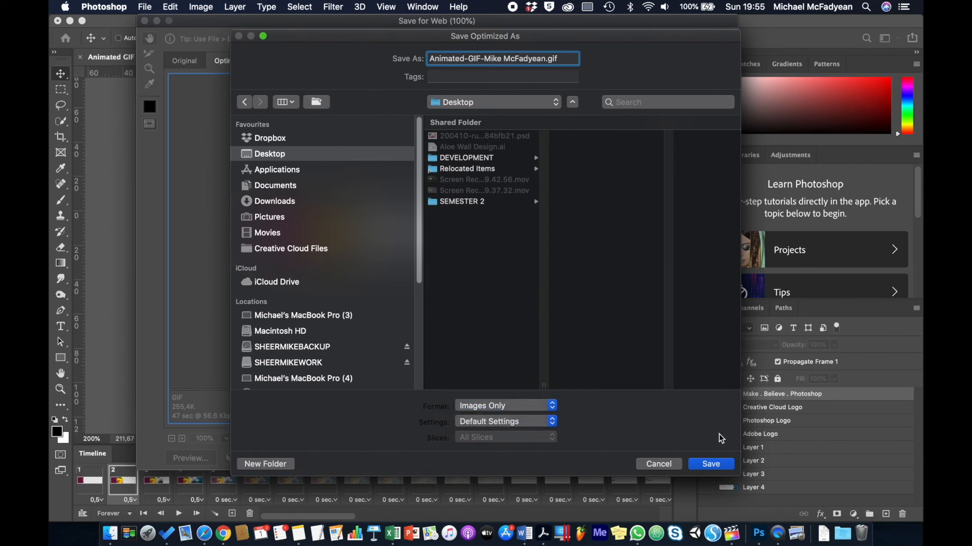
pyautogui.click(712, 465)
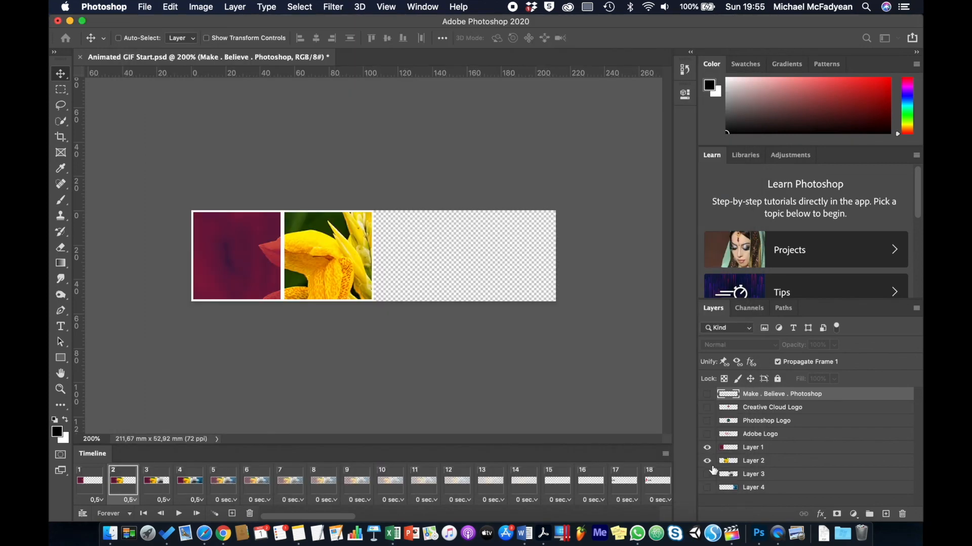
# Step: Switch to Finder and preview the exported animated GIF on the Desktop
pyautogui.click(110, 534)
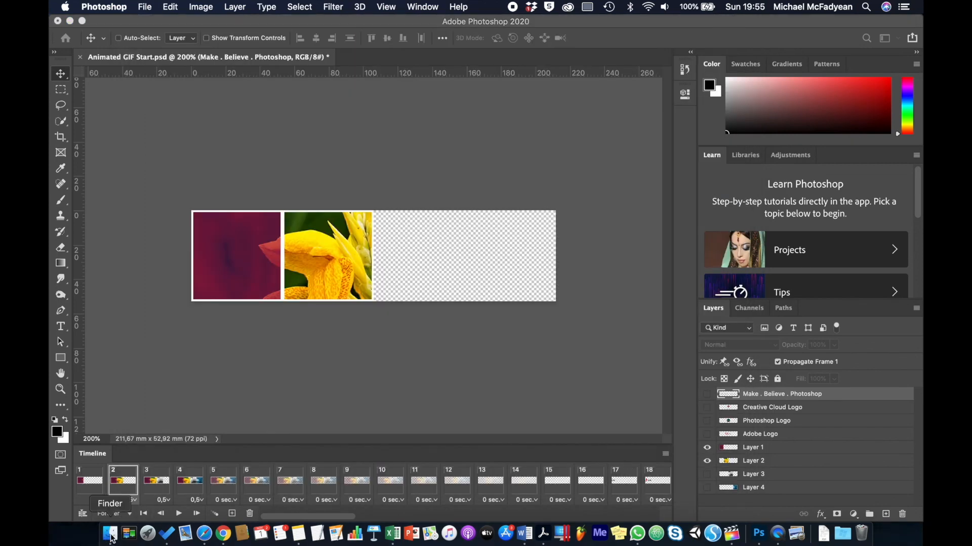
pyautogui.click(304, 252)
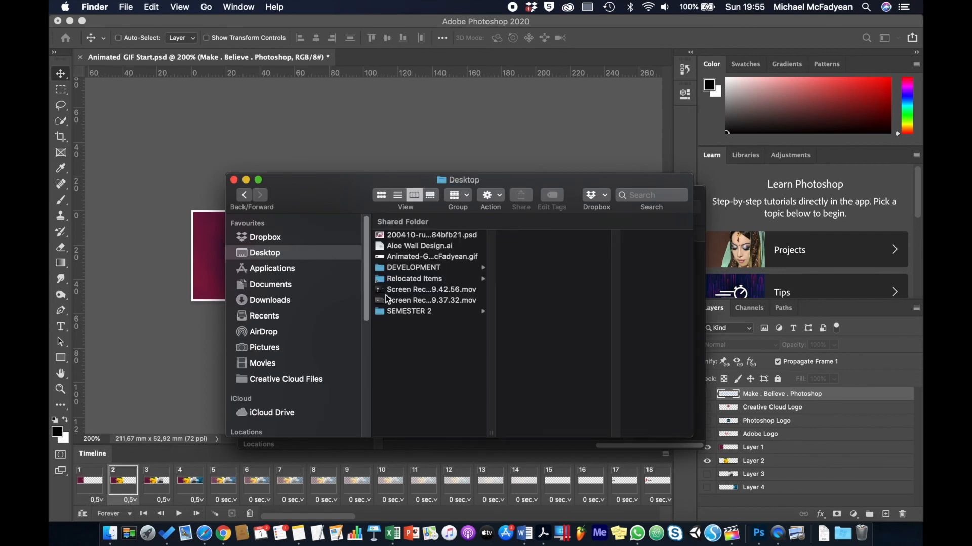
pyautogui.click(420, 256)
pyautogui.press('space')
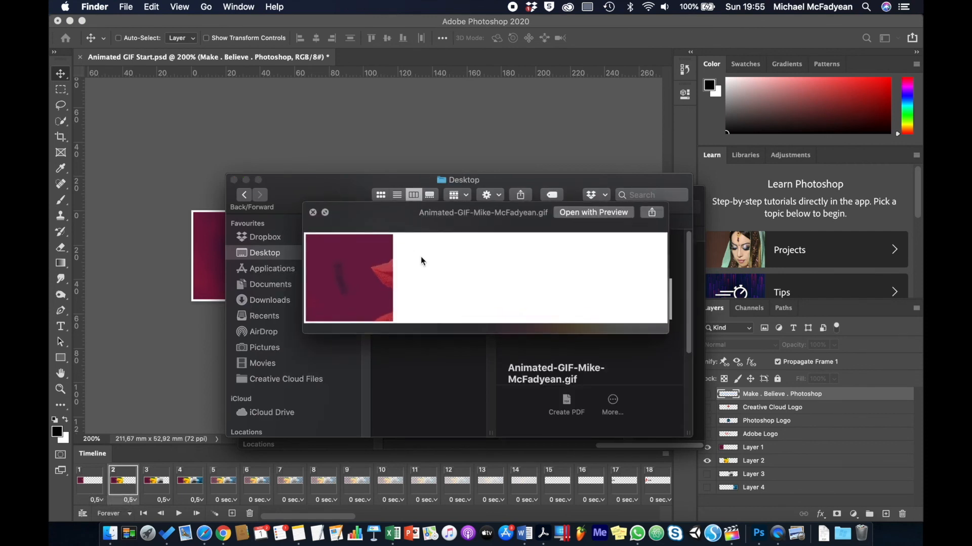